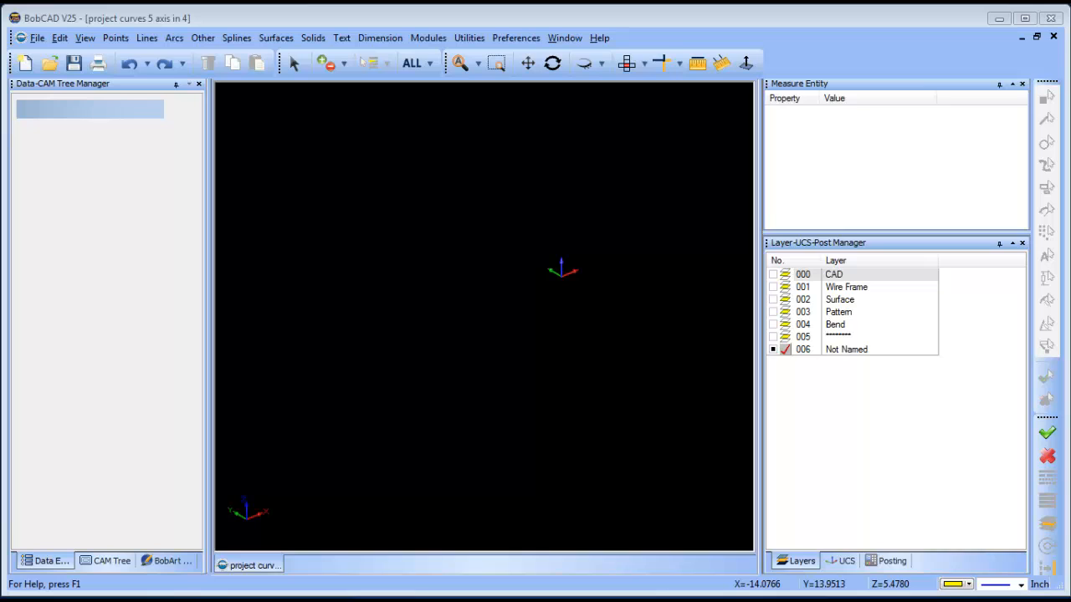
# Turn on the CAD and Wire Frame layers to display the profile curves.
pyautogui.click(773, 274)
pyautogui.click(774, 287)
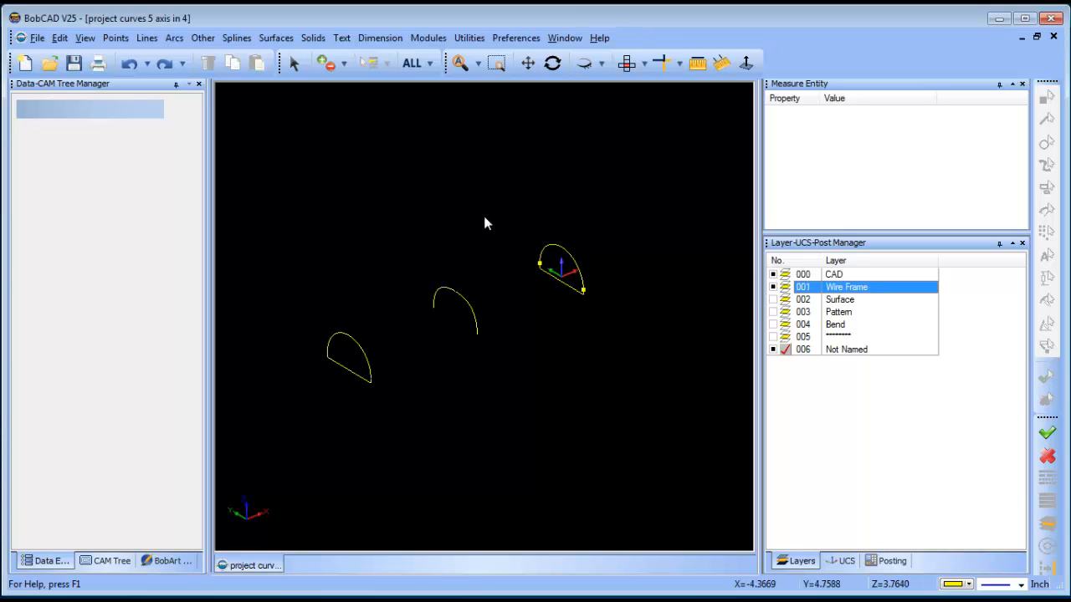
pyautogui.click(552, 63)
pyautogui.moveTo(559, 384); pyautogui.dragTo(554, 342)
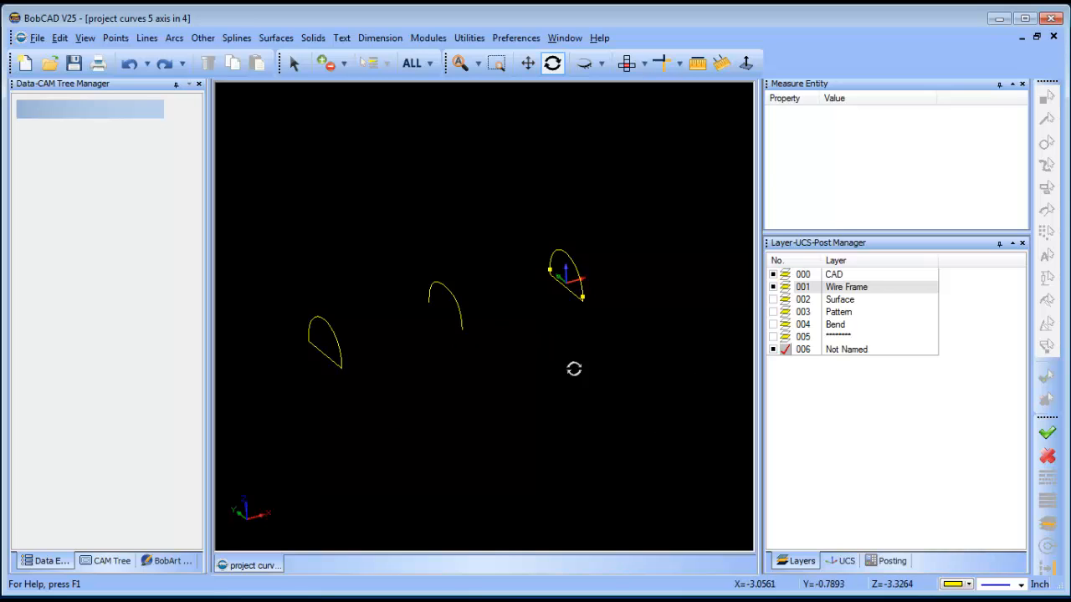
pyautogui.moveTo(573, 369); pyautogui.dragTo(573, 348)
pyautogui.click(294, 64)
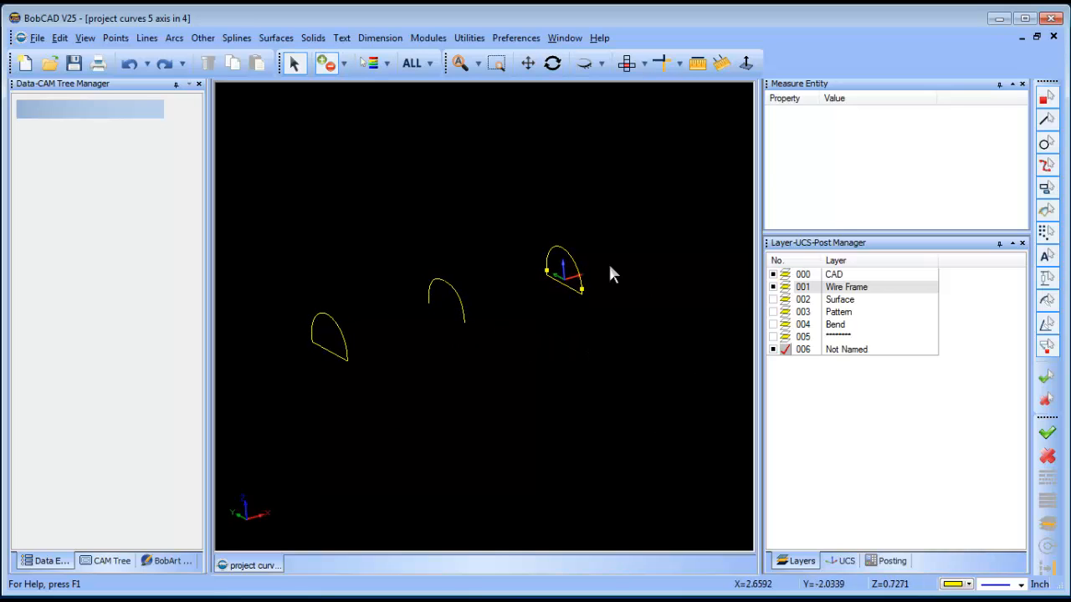
pyautogui.click(545, 274)
# Show the Surface layer and hide the Wire Frame layer.
pyautogui.click(783, 301)
pyautogui.click(785, 300)
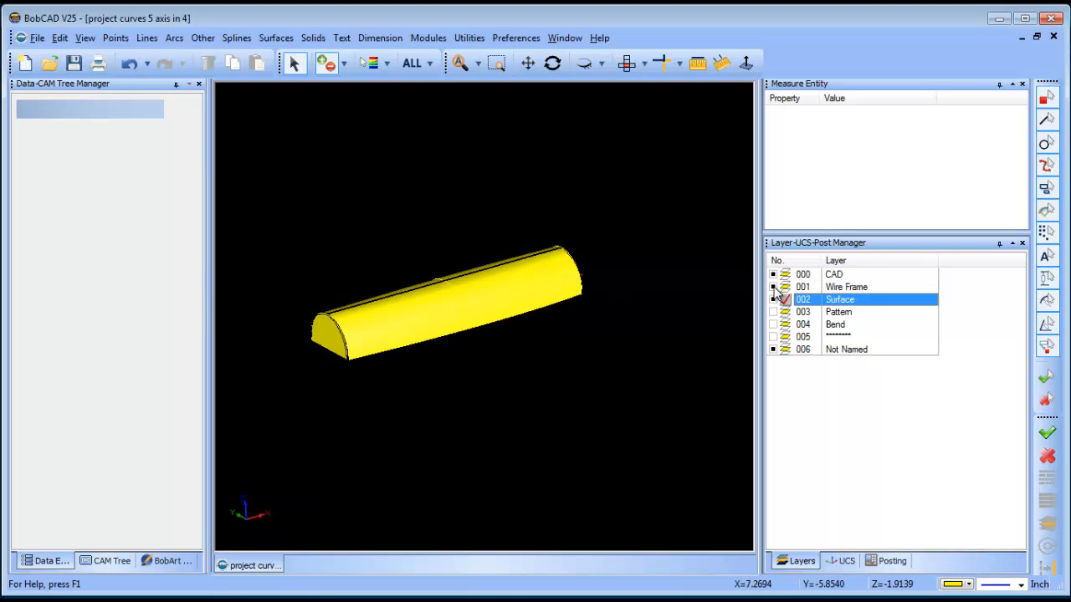
pyautogui.click(773, 287)
# Hide the Surface layer and show the Pattern layer.
pyautogui.click(552, 63)
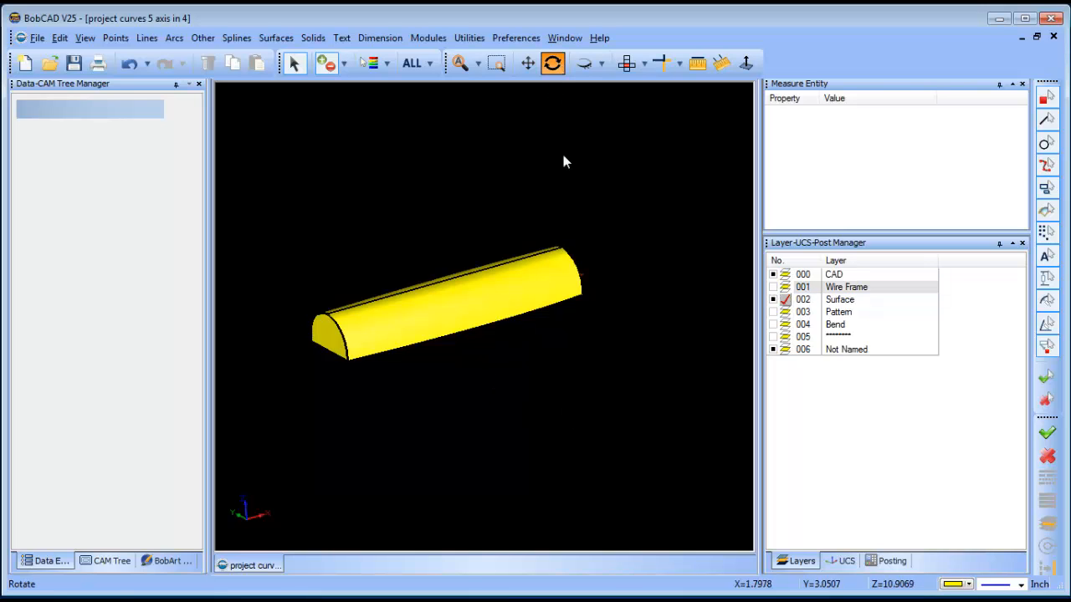
pyautogui.moveTo(564, 159); pyautogui.dragTo(564, 358)
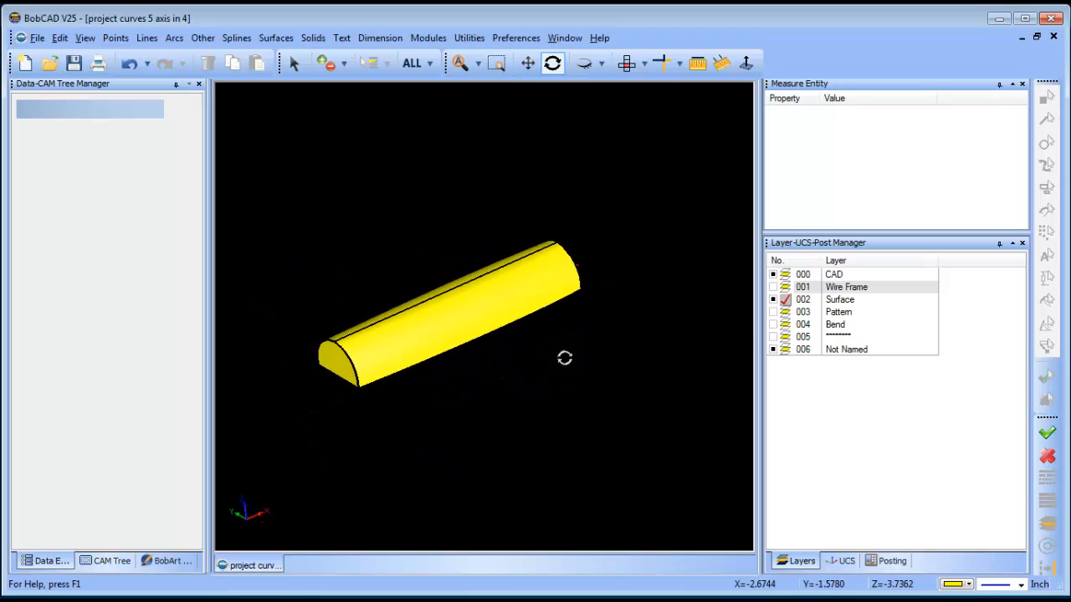
pyautogui.click(781, 311)
pyautogui.click(773, 300)
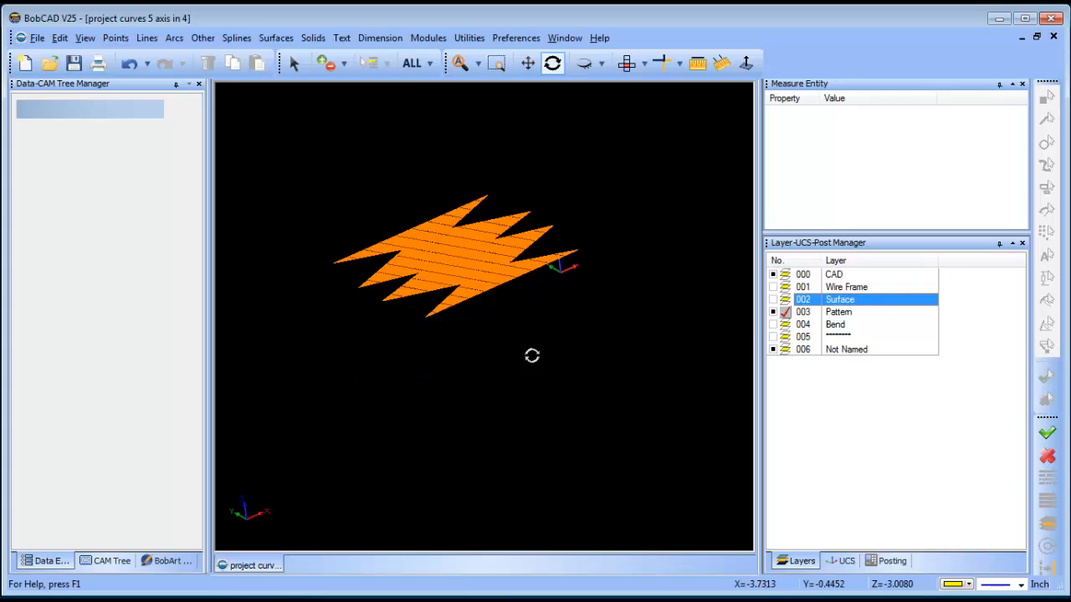
pyautogui.moveTo(530, 354)
pyautogui.mouseDown()
pyautogui.moveTo(532, 320)
pyautogui.moveTo(543, 340)
pyautogui.moveTo(567, 344)
pyautogui.moveTo(560, 350)
pyautogui.mouseUp()
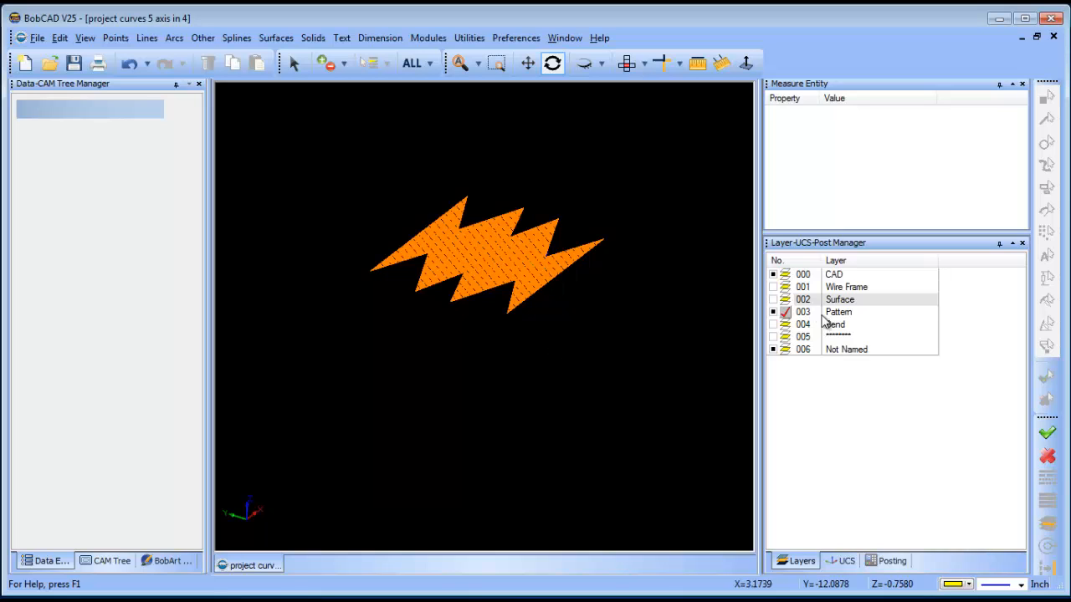
# Show the Bend layer and hide the Pattern layer.
pyautogui.click(773, 325)
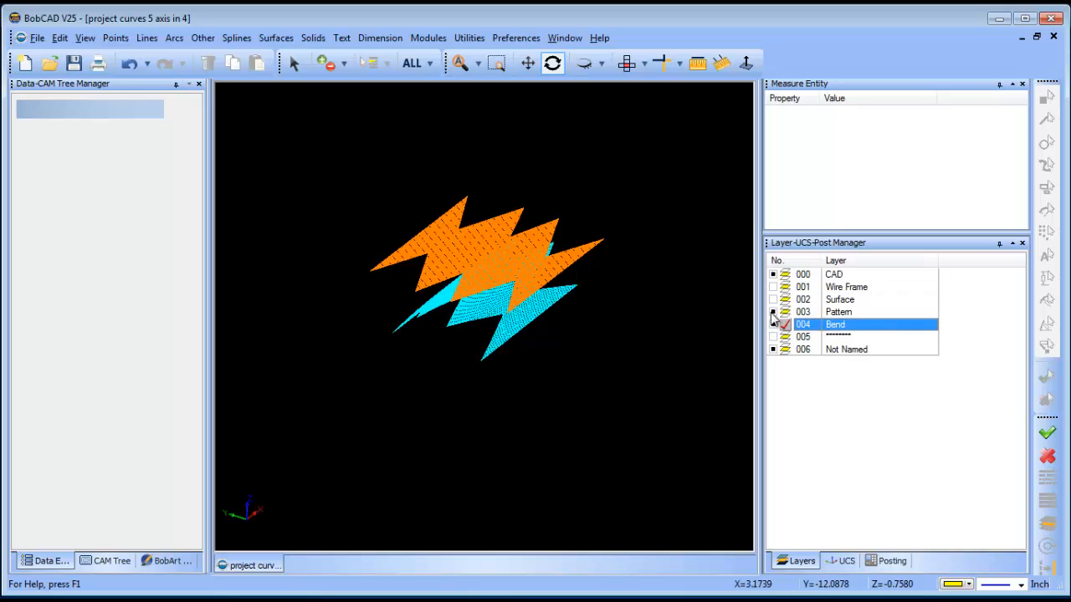
pyautogui.click(773, 312)
pyautogui.moveTo(471, 360); pyautogui.dragTo(513, 352)
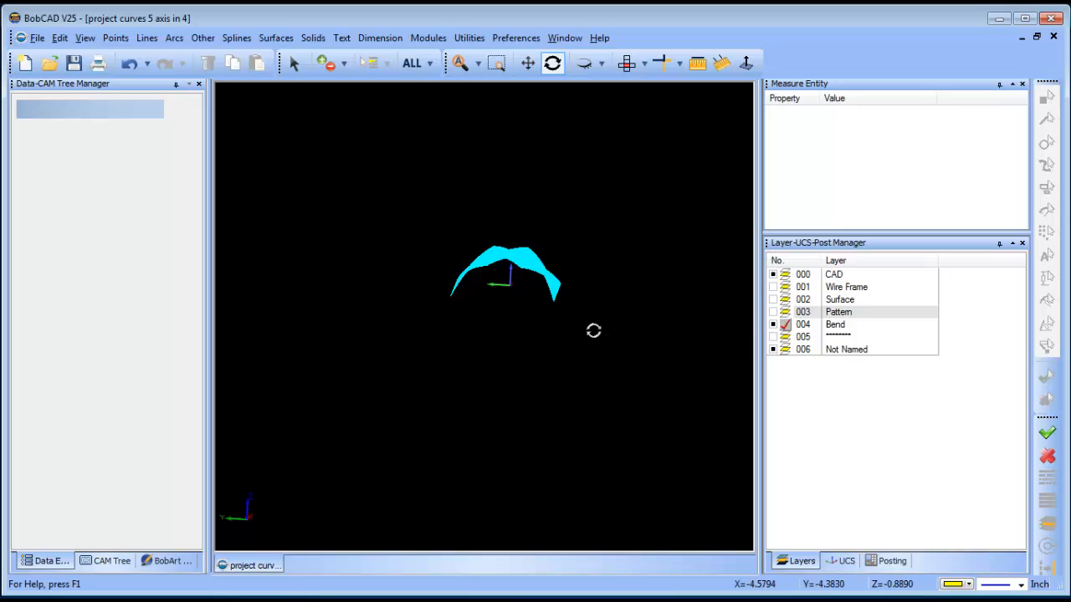
pyautogui.moveTo(593, 327); pyautogui.dragTo(558, 368)
# Show the Surface layer again and hide the Bend layer.
pyautogui.click(773, 300)
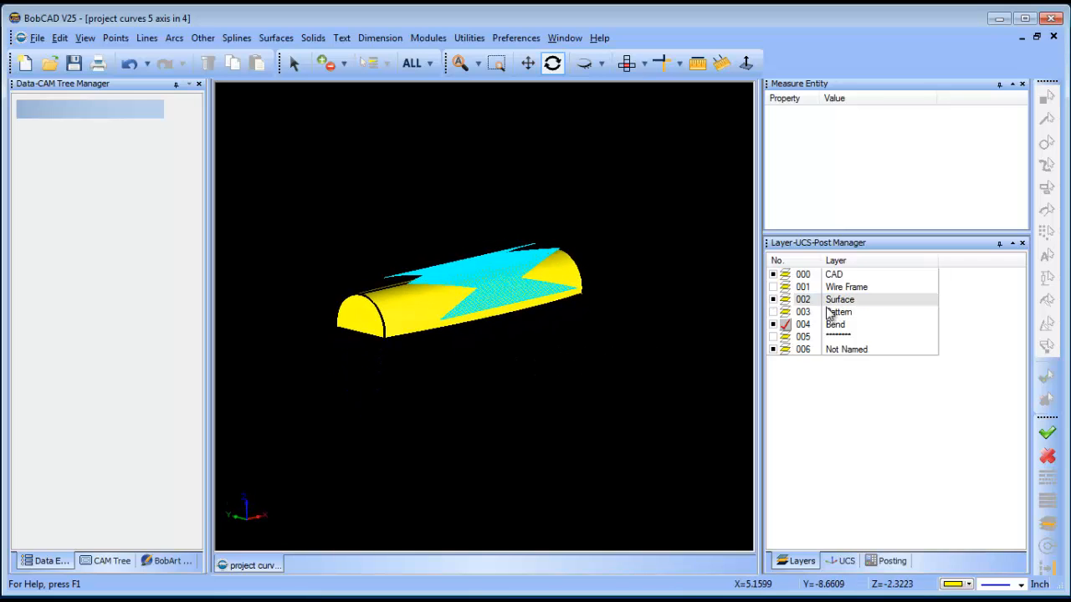
pyautogui.click(774, 301)
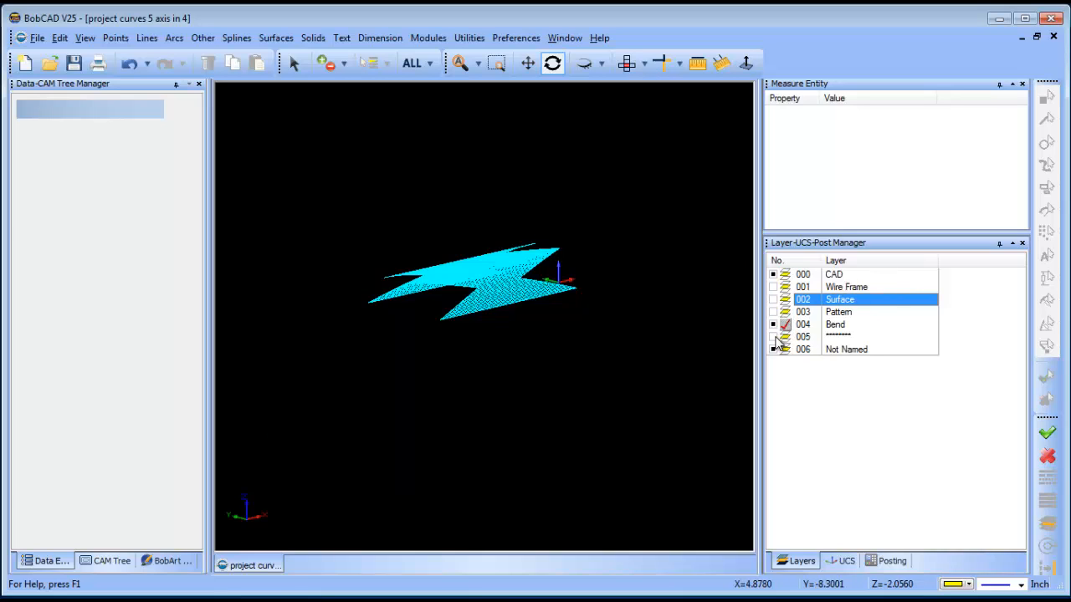
pyautogui.click(774, 299)
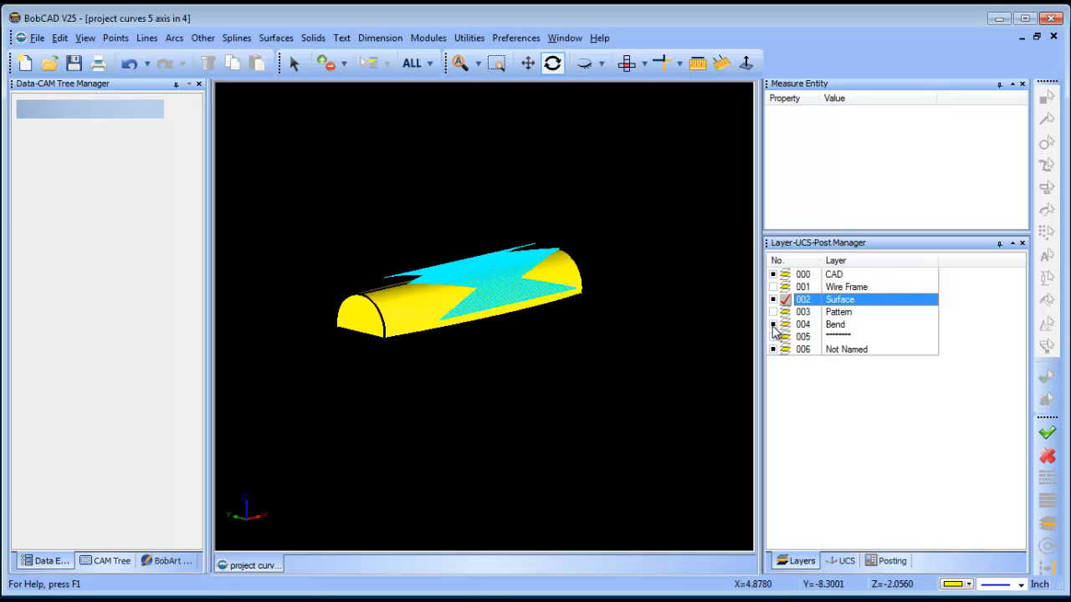
pyautogui.click(773, 324)
# Define the milling stock with the Solid Model stock type.
pyautogui.click(104, 561)
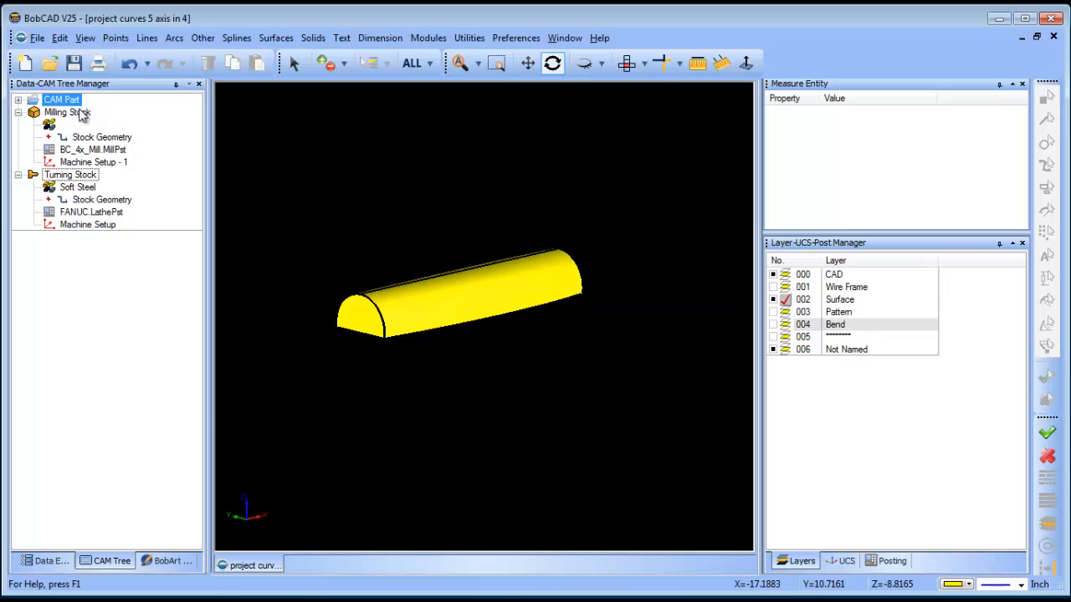
pyautogui.rightClick(82, 115)
pyautogui.click(164, 132)
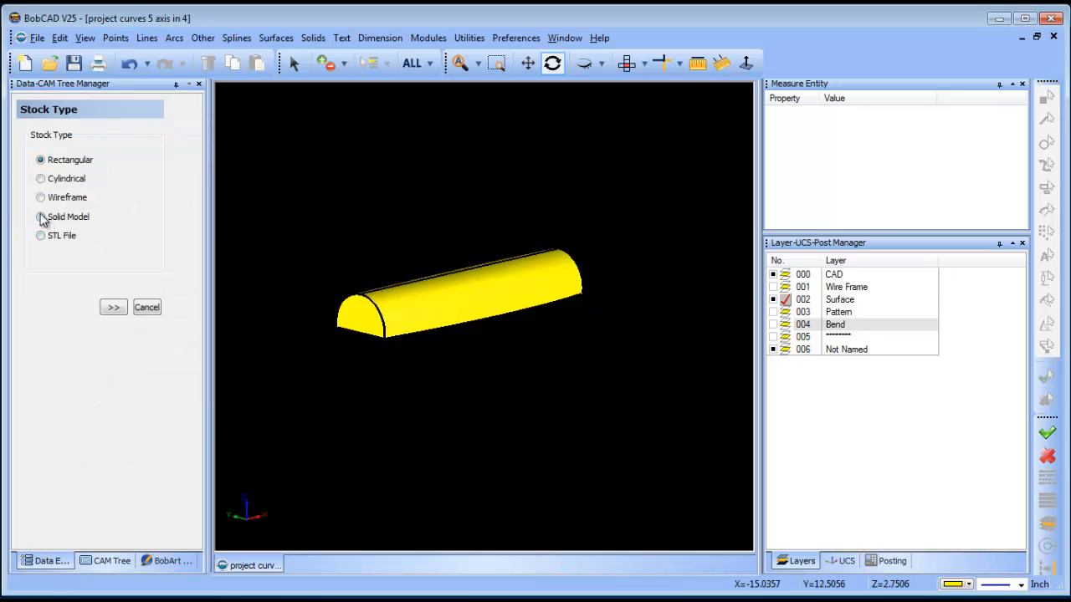
pyautogui.click(41, 217)
pyautogui.click(114, 307)
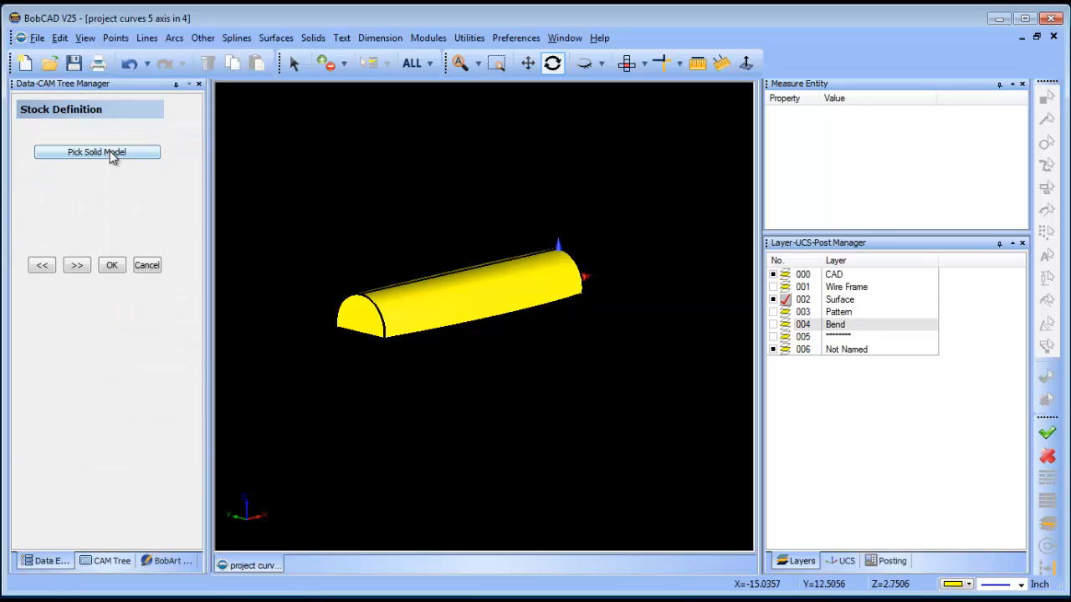
# Pick the yellow half-round solid as the stock model and continue to machine setup.
pyautogui.click(113, 158)
pyautogui.click(431, 285)
pyautogui.rightClick(374, 183)
pyautogui.click(432, 199)
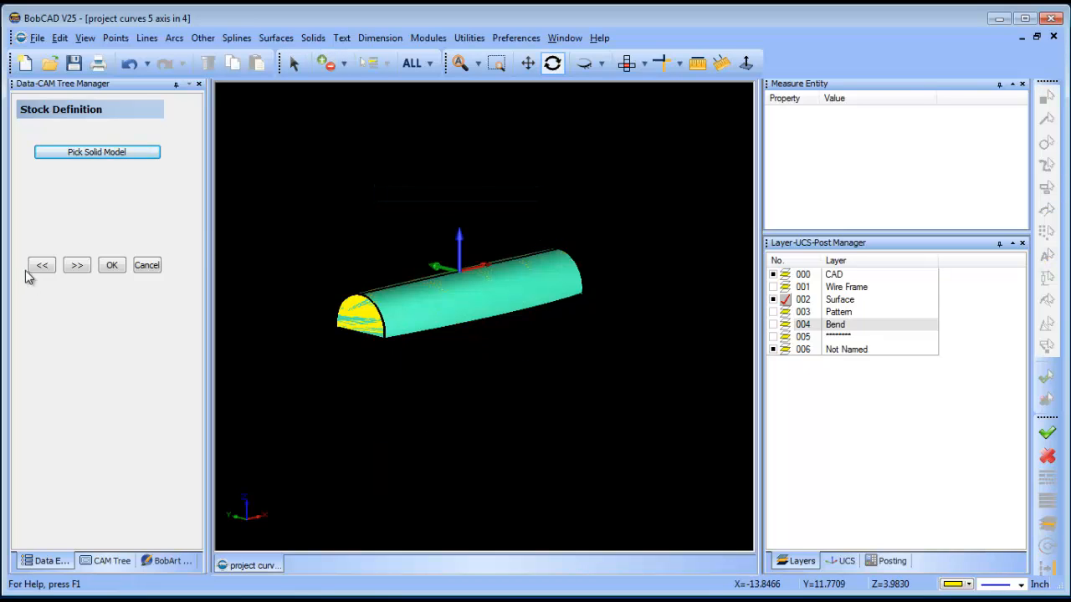
pyautogui.click(76, 265)
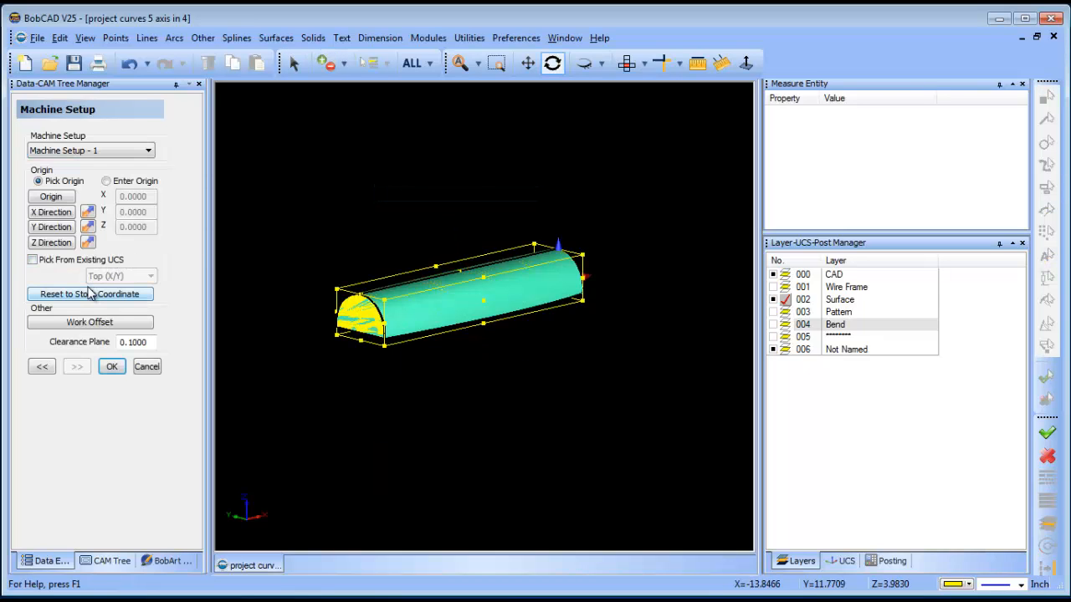
# Accept the machine setup with its default origin and clearance plane 0.1000.
pyautogui.click(552, 63)
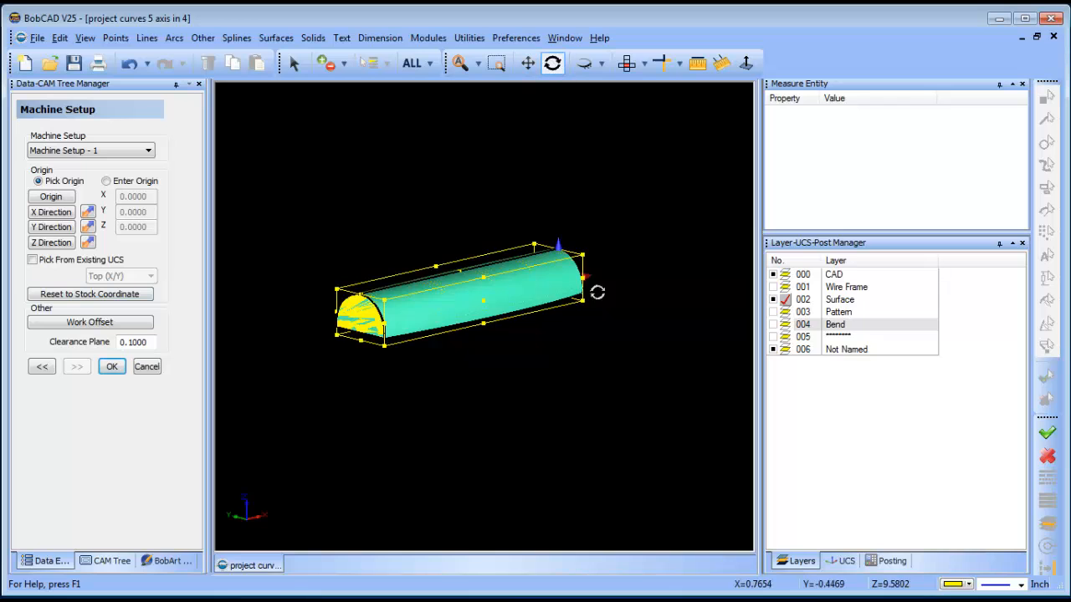
pyautogui.moveTo(597, 294); pyautogui.dragTo(545, 380)
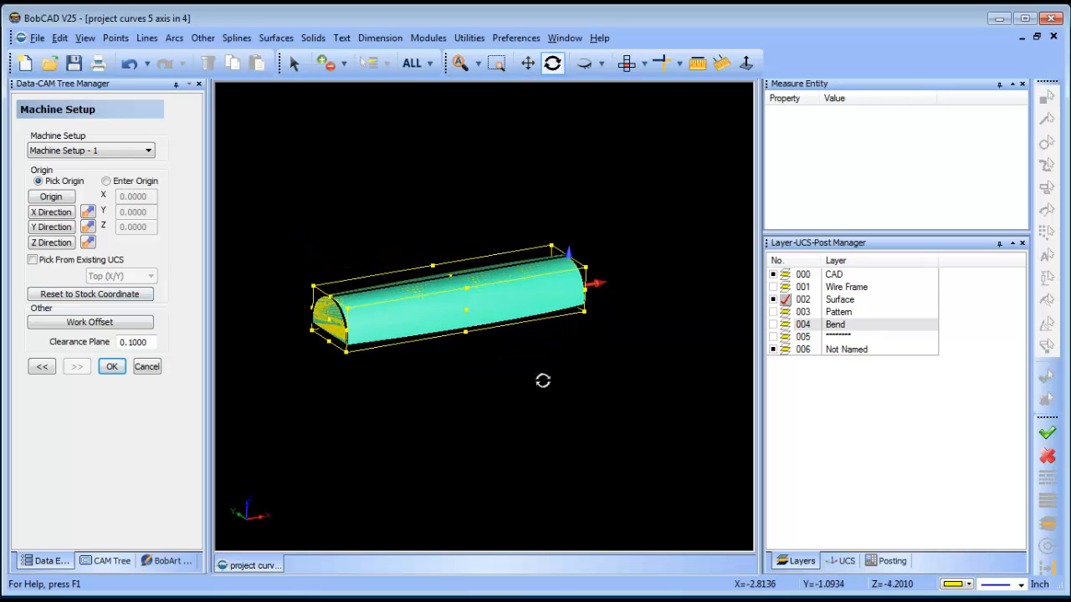
pyautogui.click(112, 367)
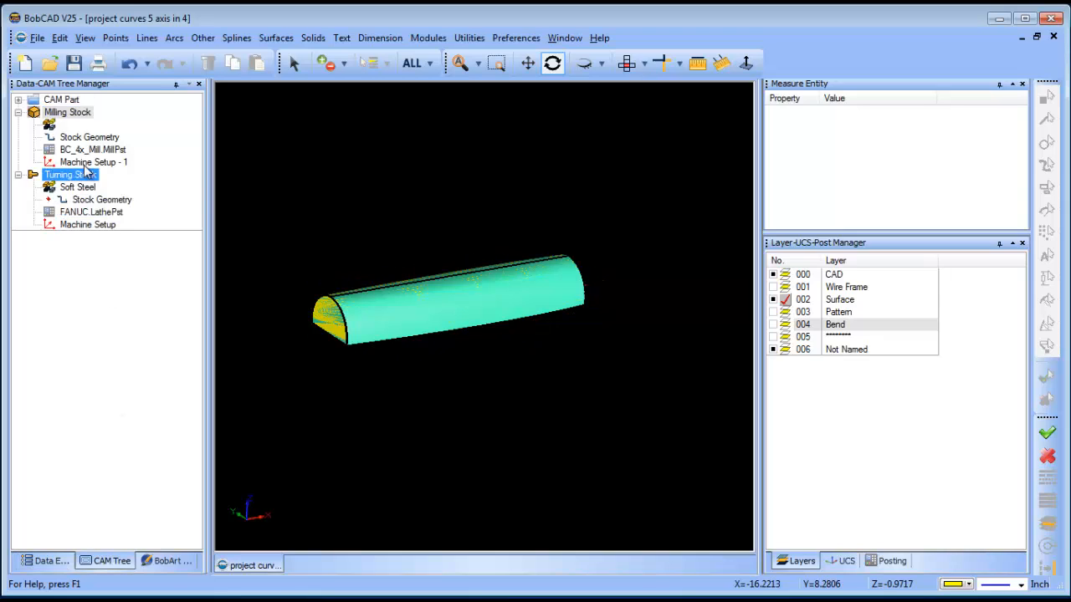
# Show the Bend layer and hide the Surface layer.
pyautogui.click(772, 325)
pyautogui.click(784, 325)
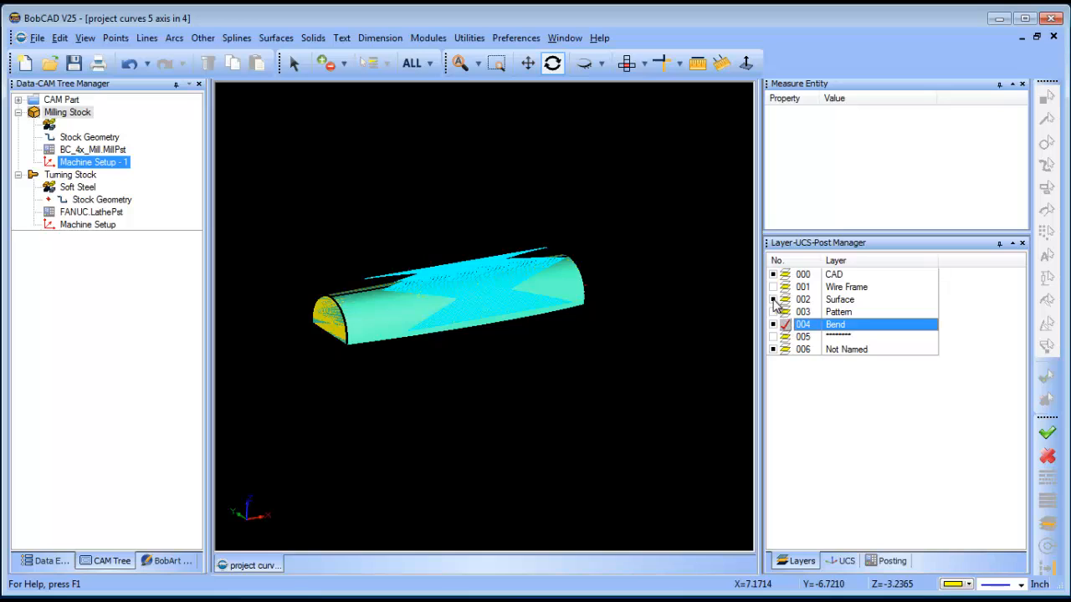
pyautogui.click(773, 300)
pyautogui.moveTo(510, 331); pyautogui.dragTo(460, 287)
# Select all visible geometry and change the bent pattern's colour to light purple.
pyautogui.click(296, 64)
pyautogui.click(411, 63)
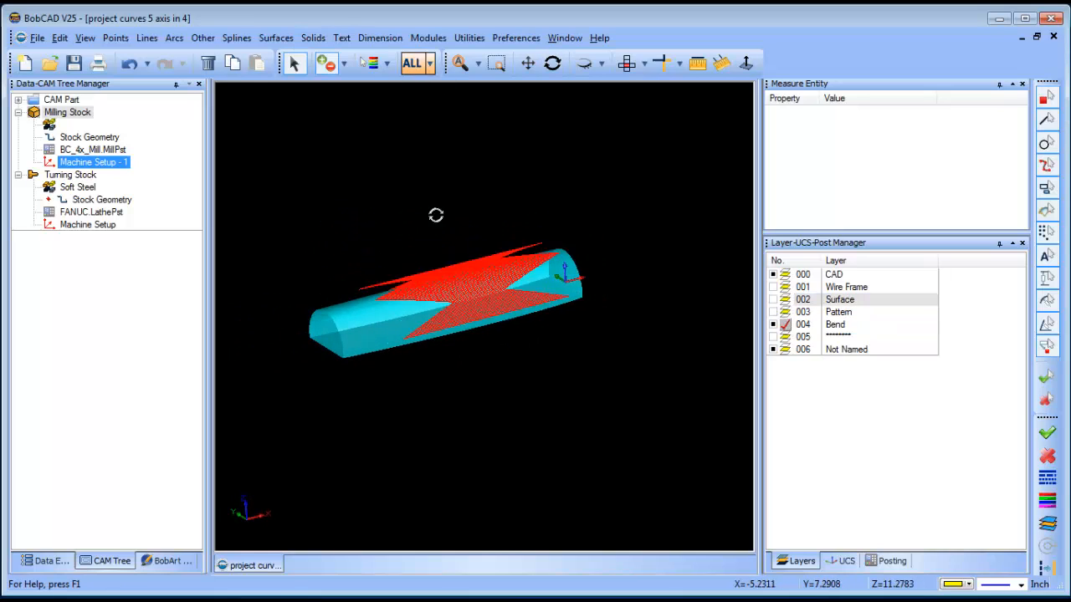
pyautogui.rightClick(421, 216)
pyautogui.moveTo(545, 350)
pyautogui.click(641, 352)
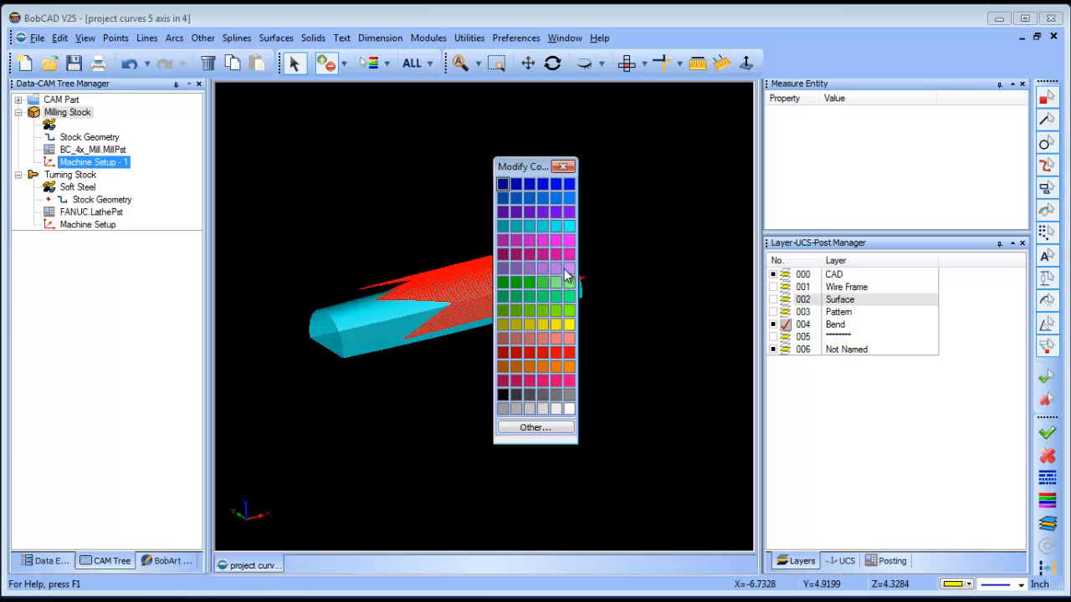
pyautogui.click(571, 268)
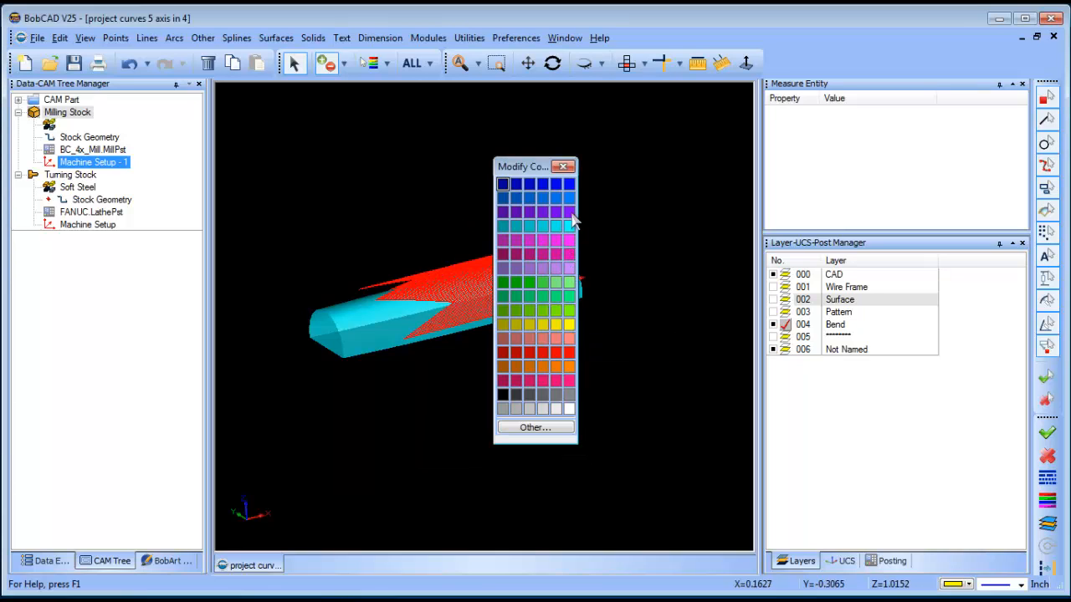
# Add a Mill Multiaxis feature to Machine Setup - 1.
pyautogui.rightClick(649, 205)
pyautogui.click(651, 207)
pyautogui.click(551, 63)
pyautogui.moveTo(476, 357); pyautogui.dragTo(560, 308)
pyautogui.rightClick(90, 161)
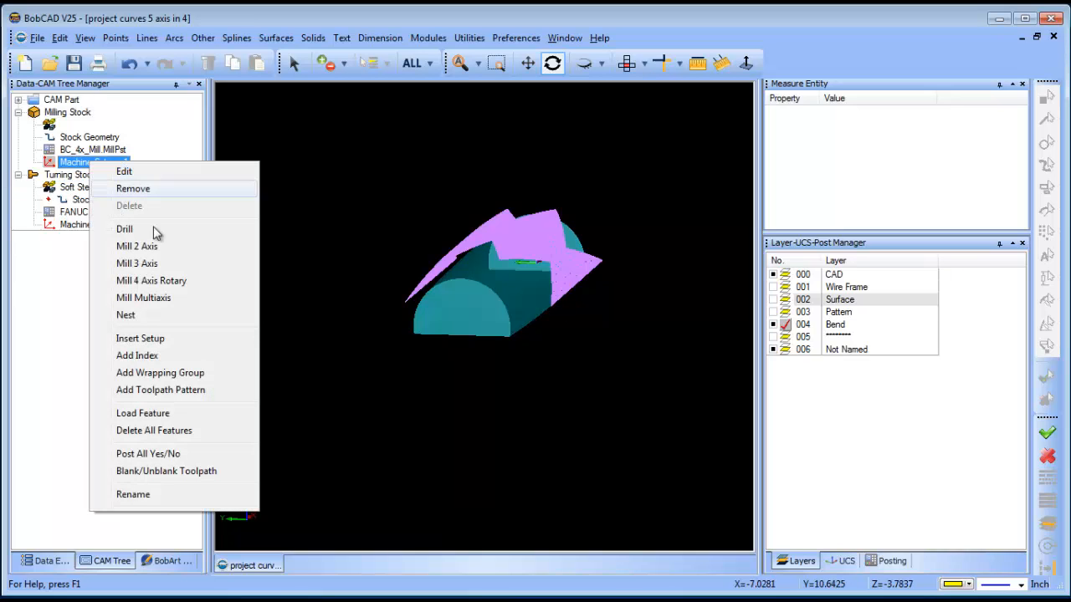
pyautogui.click(203, 298)
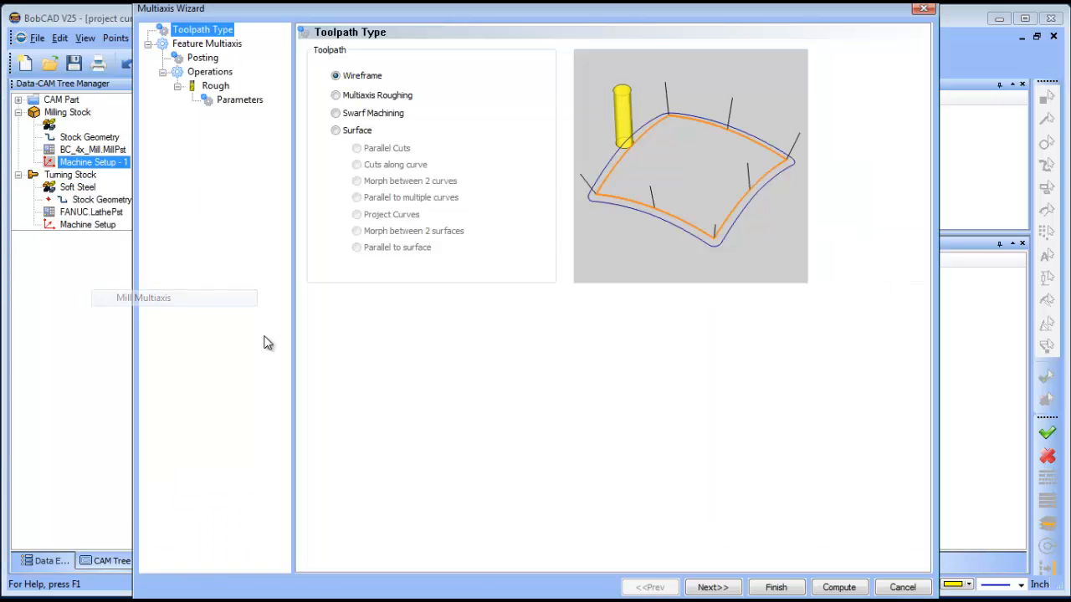
# Set the toolpath type to Surface with Project Curves.
pyautogui.click(336, 130)
pyautogui.click(357, 215)
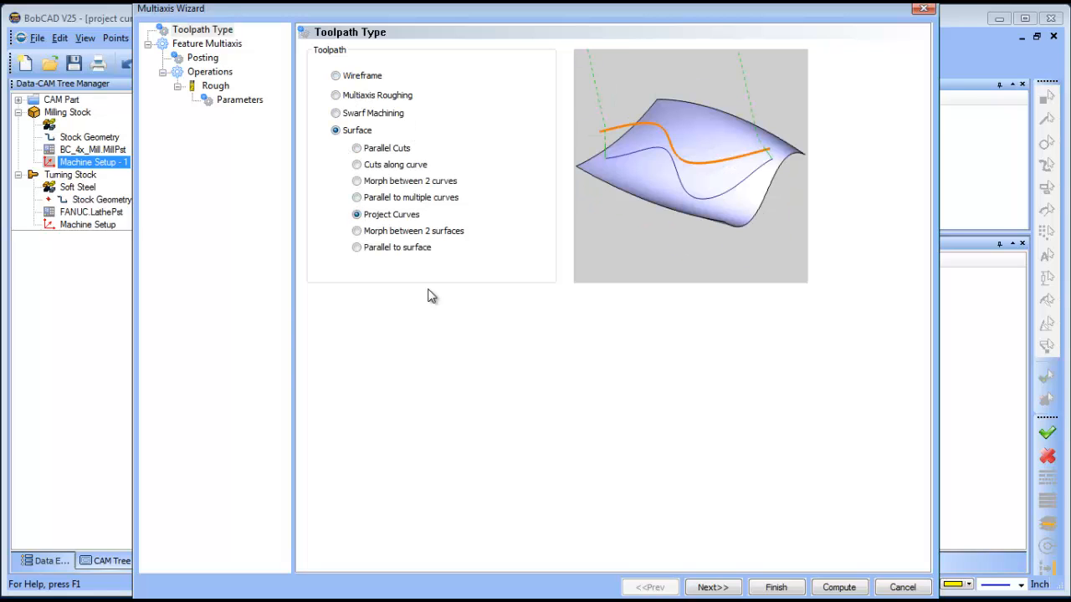
# Open the Rough operation's tool crib and browse the CHAMFER MILL category.
pyautogui.click(215, 86)
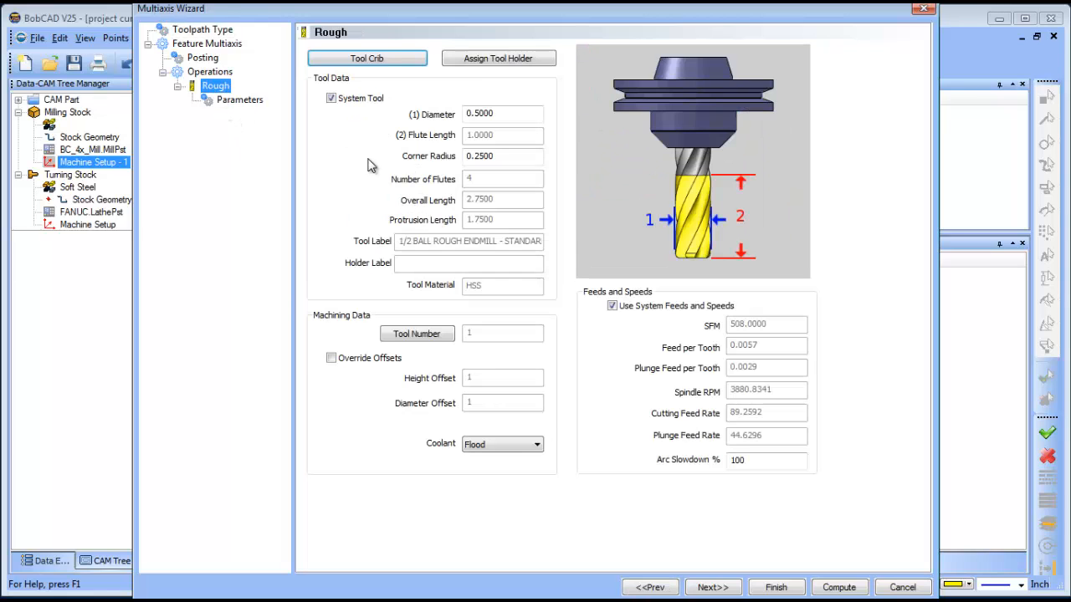
pyautogui.click(407, 62)
pyautogui.click(353, 198)
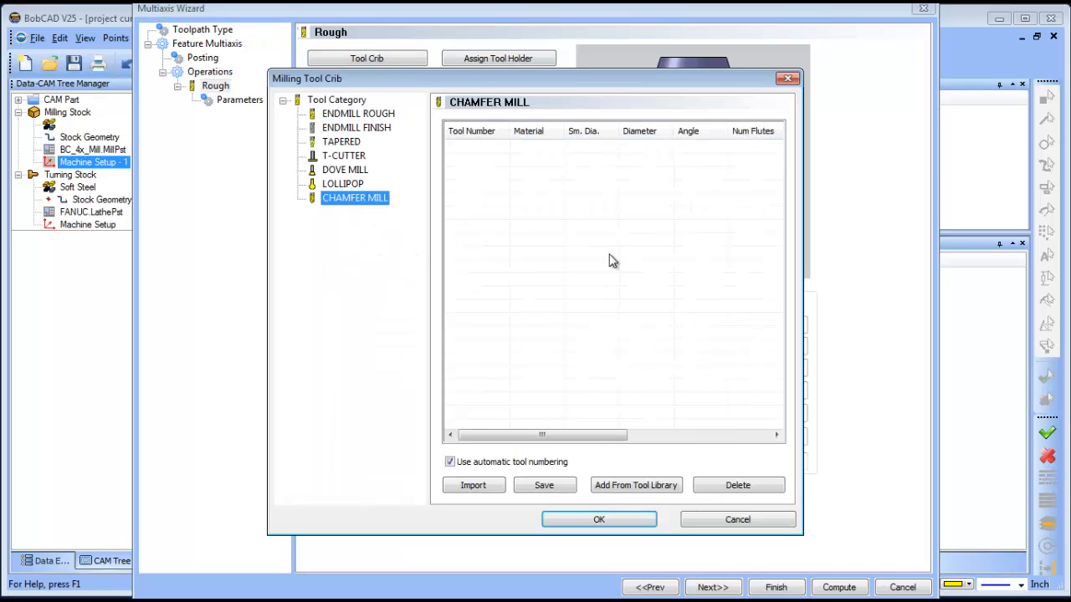
# Add the 3/8" Chamfer Endmill from the tool library as the operation's tool.
pyautogui.click(623, 487)
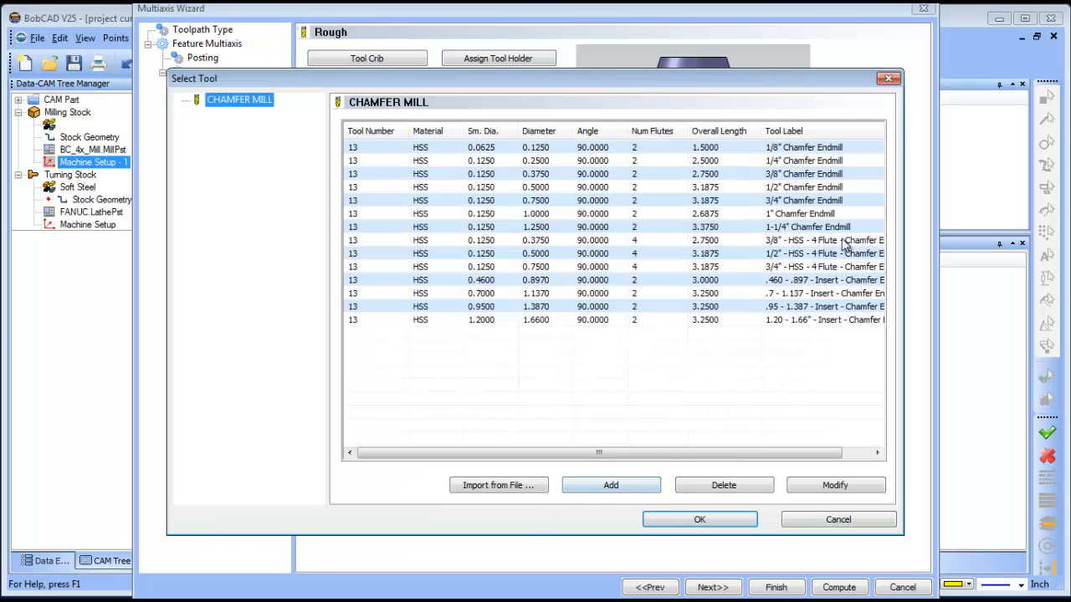
pyautogui.click(787, 175)
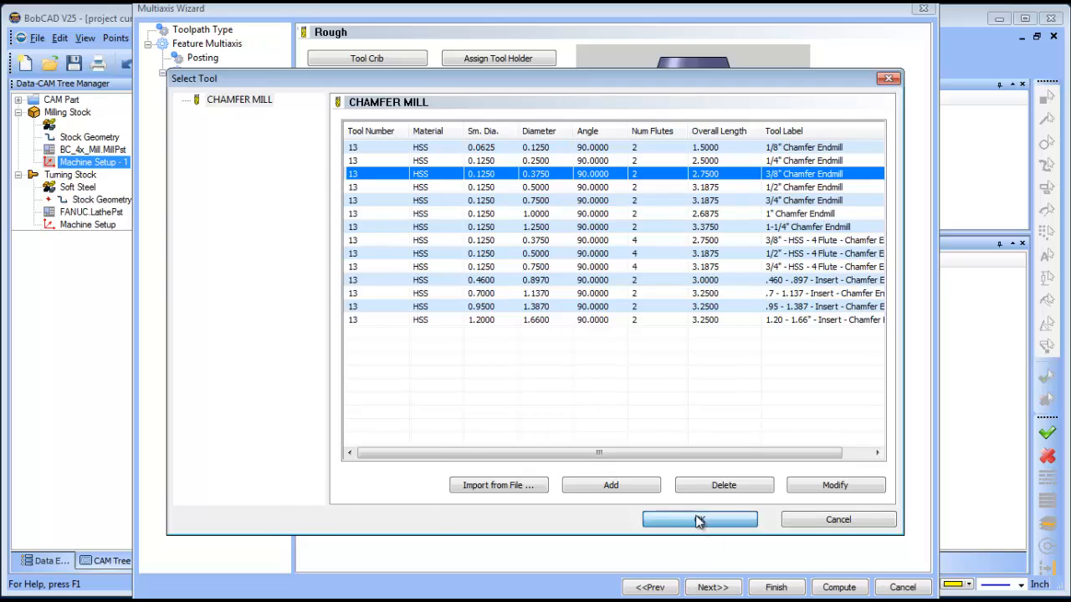
pyautogui.click(698, 519)
pyautogui.click(599, 521)
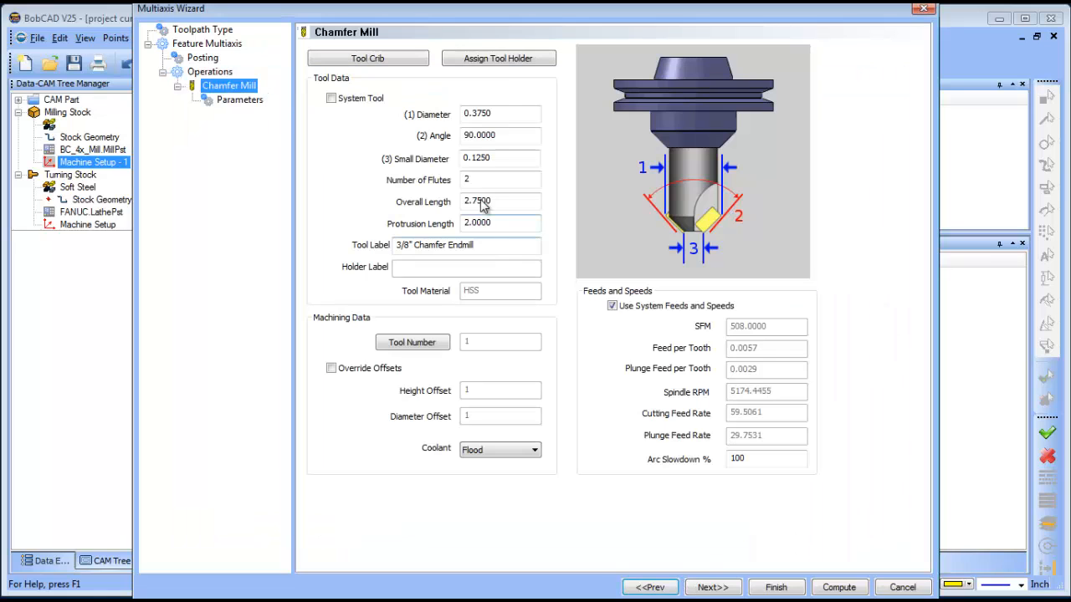
# Assign the 0.375 inch I.D. Arbor CAT 40 tool holder to the chamfer mill.
pyautogui.click(509, 66)
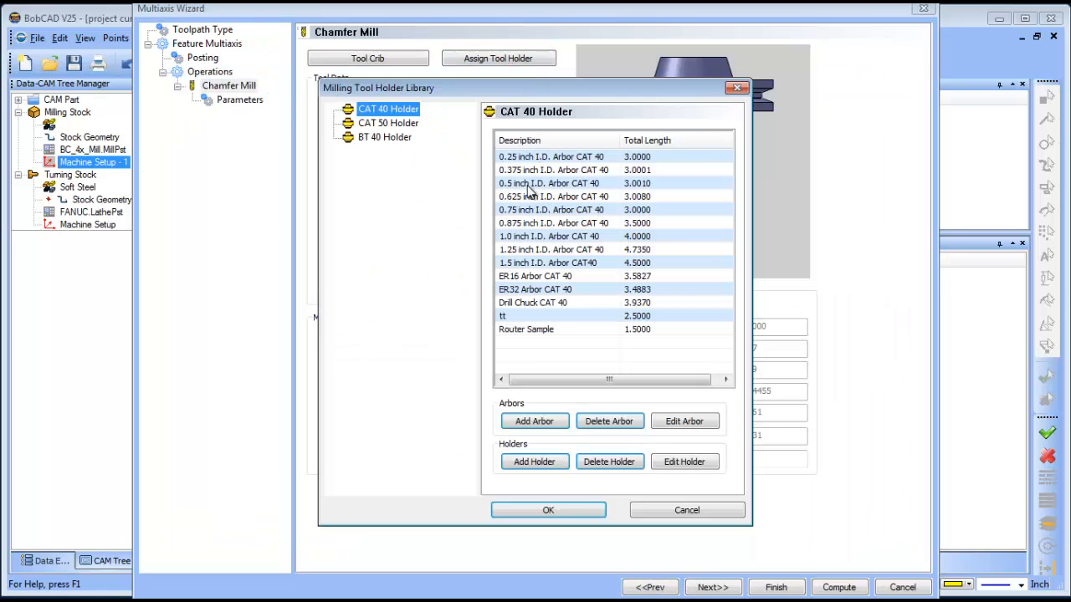
pyautogui.click(531, 171)
pyautogui.click(577, 511)
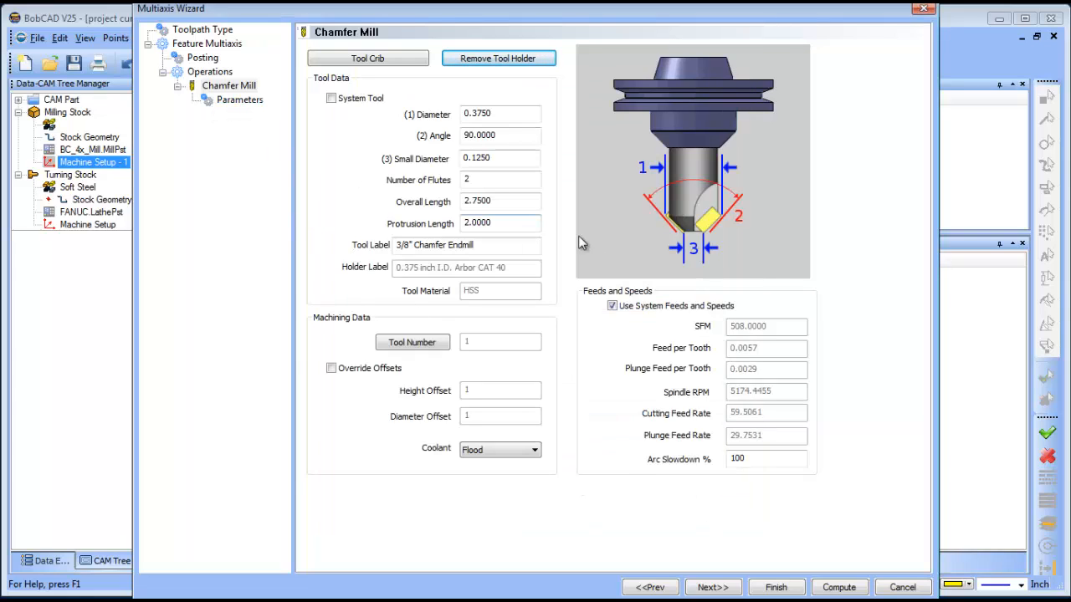
# Try to set the chamfer mill's small diameter to 0.
pyautogui.doubleClick(500, 159)
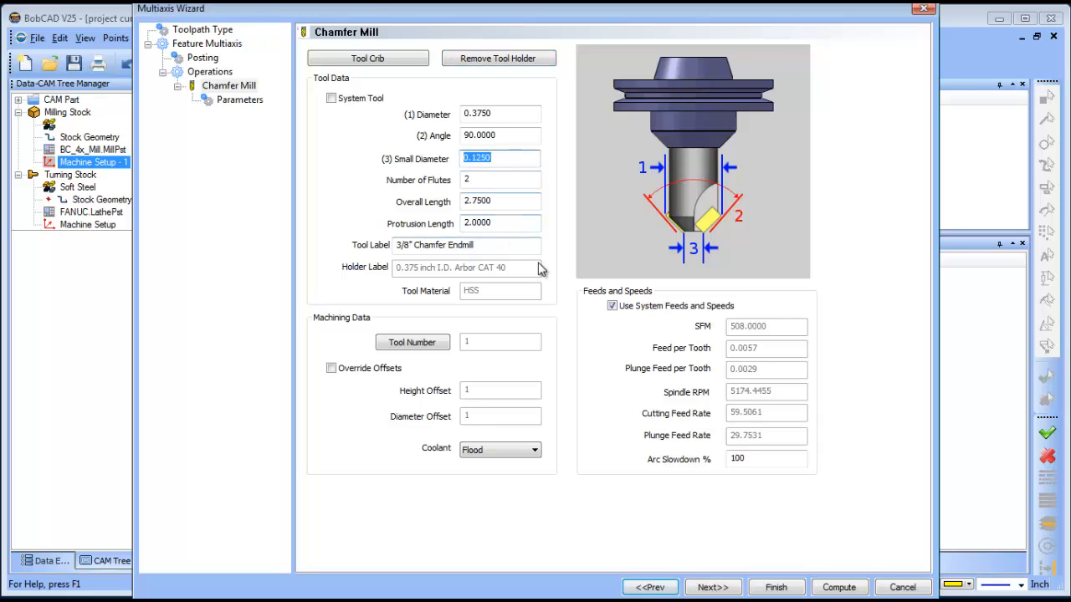
pyautogui.write('0')
pyautogui.click(512, 138)
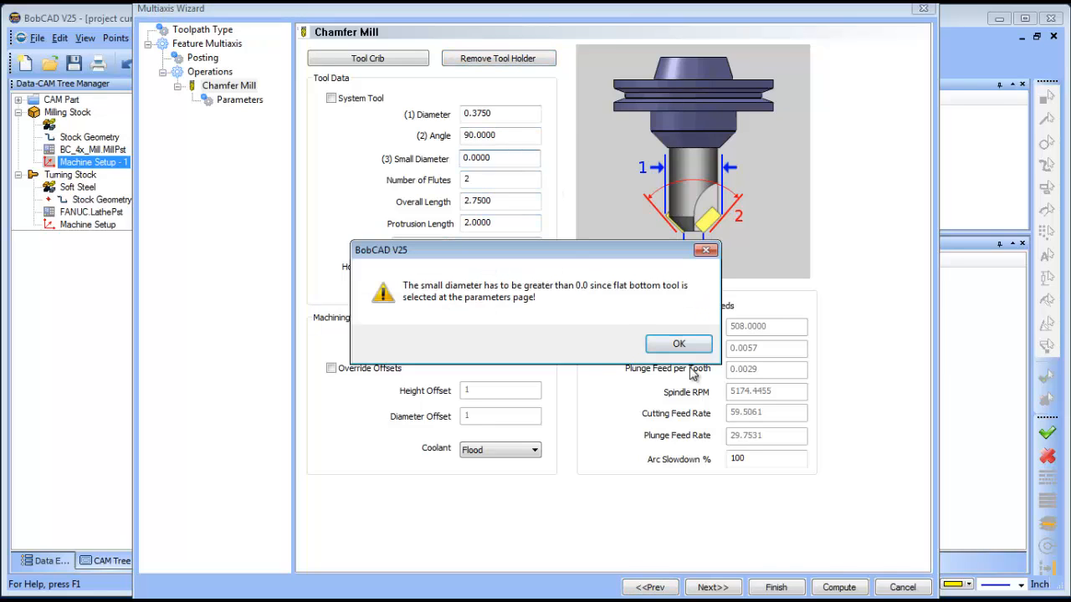
pyautogui.click(679, 344)
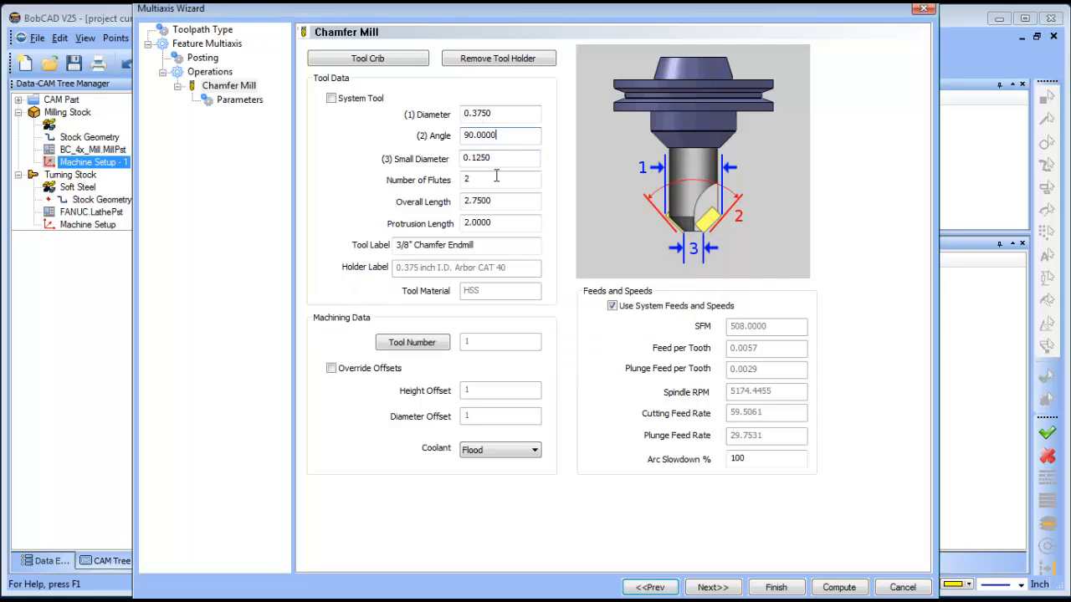
# Set the chamfer mill's small diameter to 0.03.
pyautogui.doubleClick(518, 158)
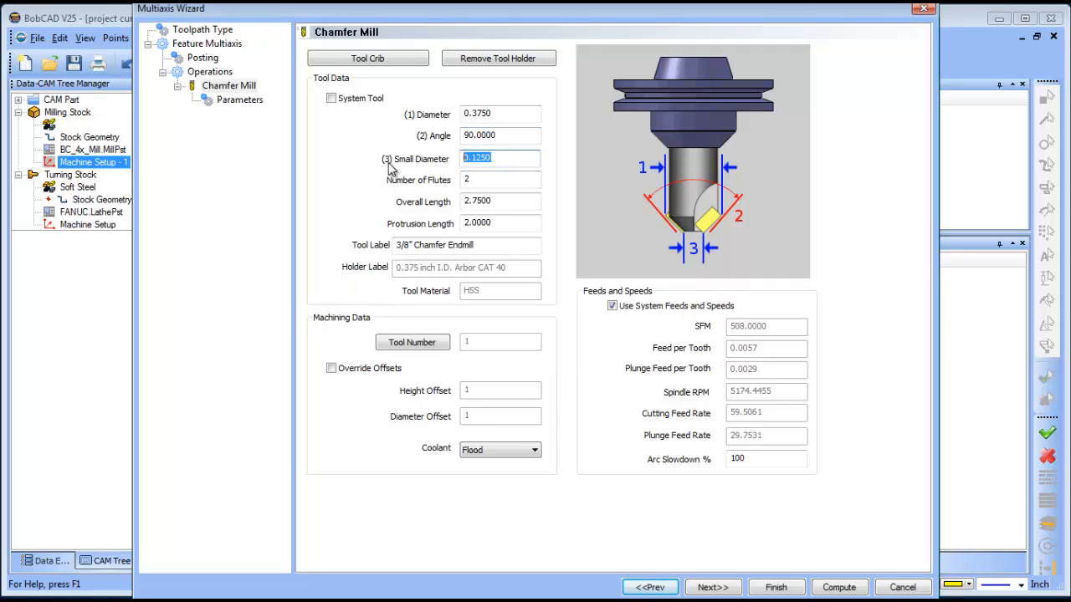
pyautogui.write('.03')
pyautogui.press('Tab')
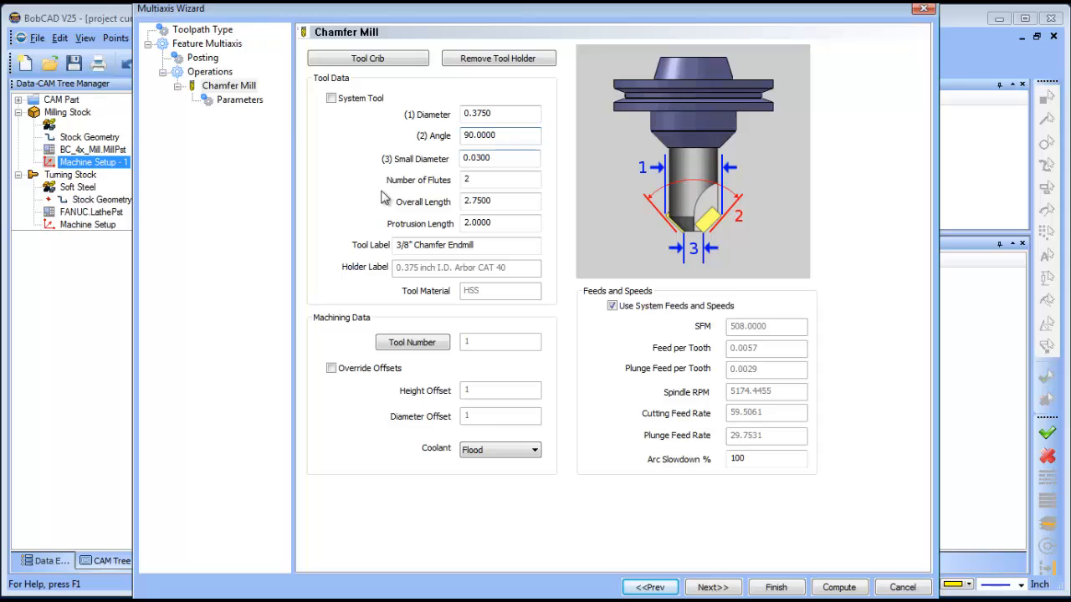
# In the operation parameters, pick the pink pattern curves by colour as the projection curves.
pyautogui.click(236, 101)
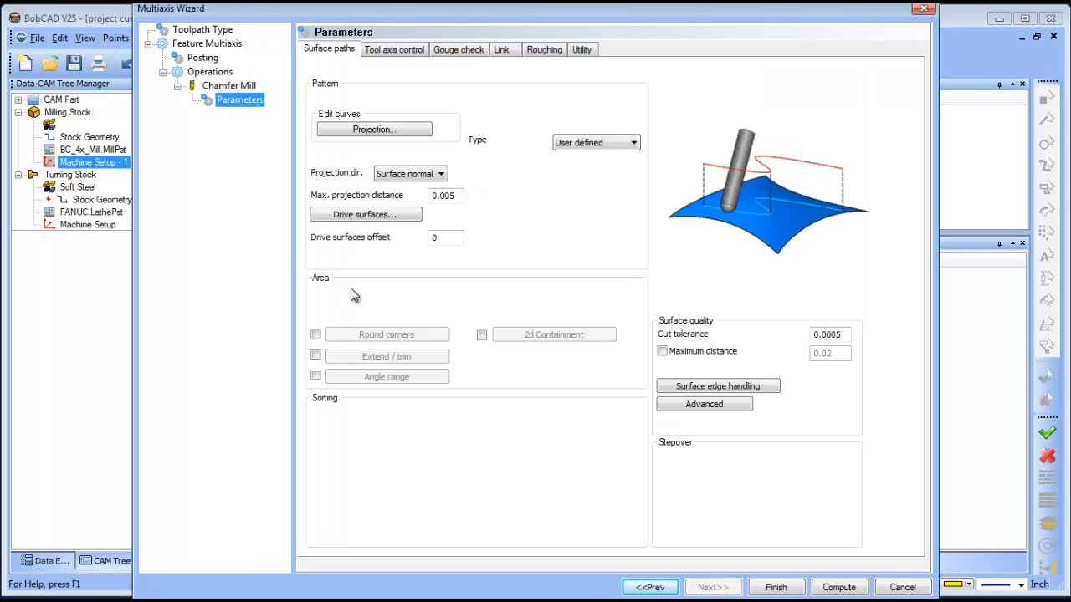
pyautogui.click(386, 130)
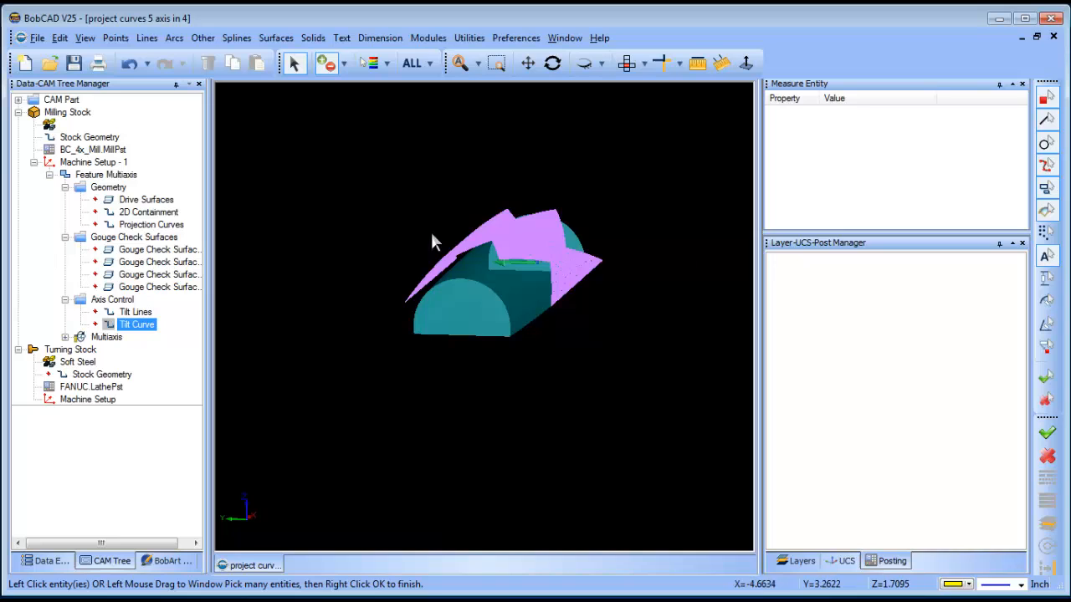
pyautogui.click(430, 63)
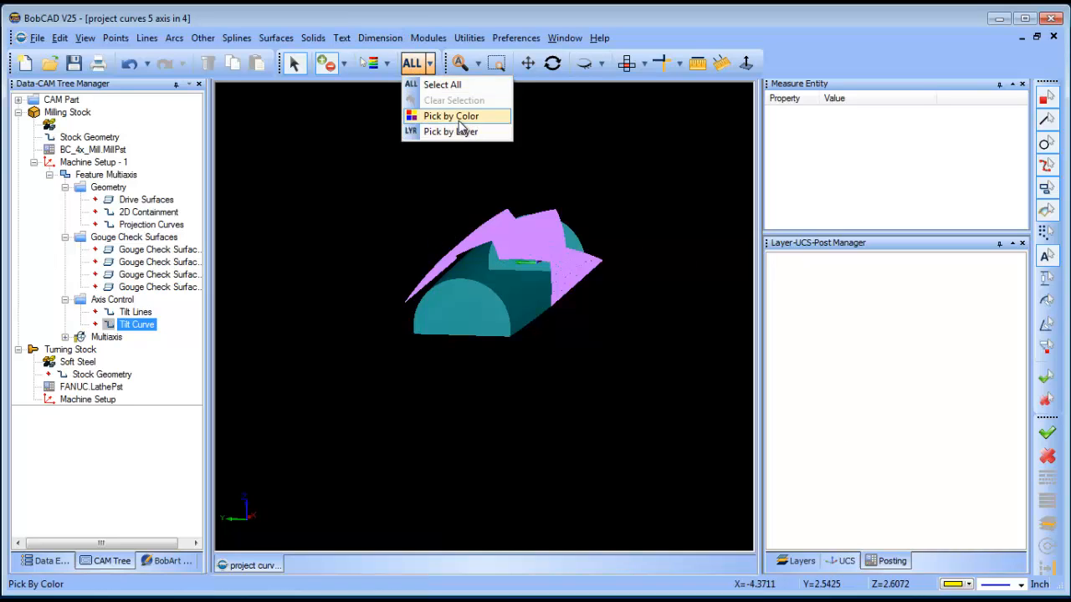
pyautogui.click(459, 117)
pyautogui.click(537, 233)
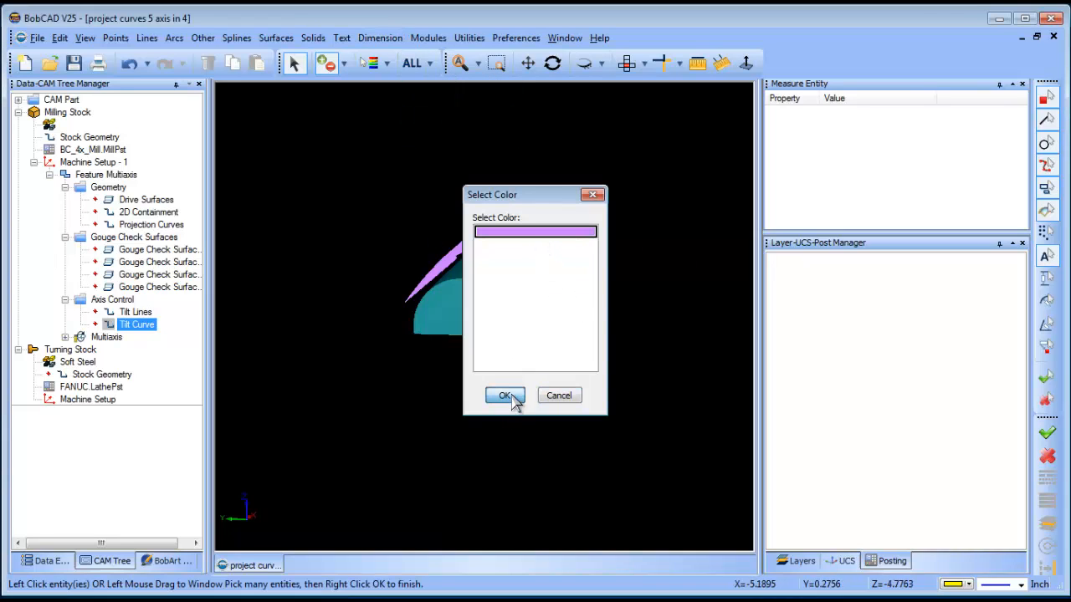
pyautogui.click(506, 396)
pyautogui.rightClick(603, 177)
pyautogui.click(641, 189)
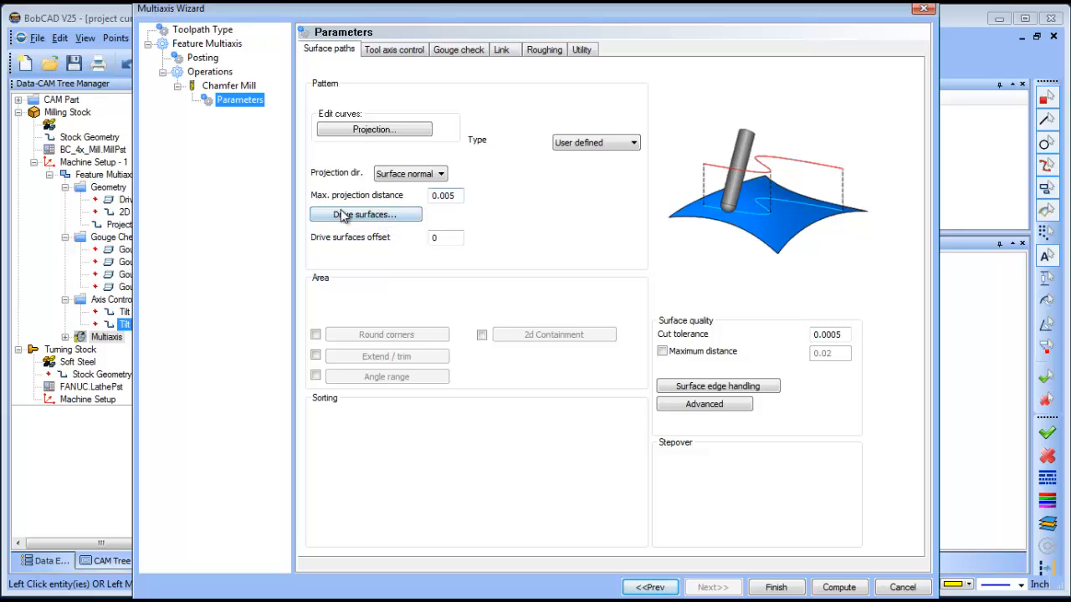
# Set the maximum projection distance to 1 and start selecting drive surfaces.
pyautogui.click(456, 198)
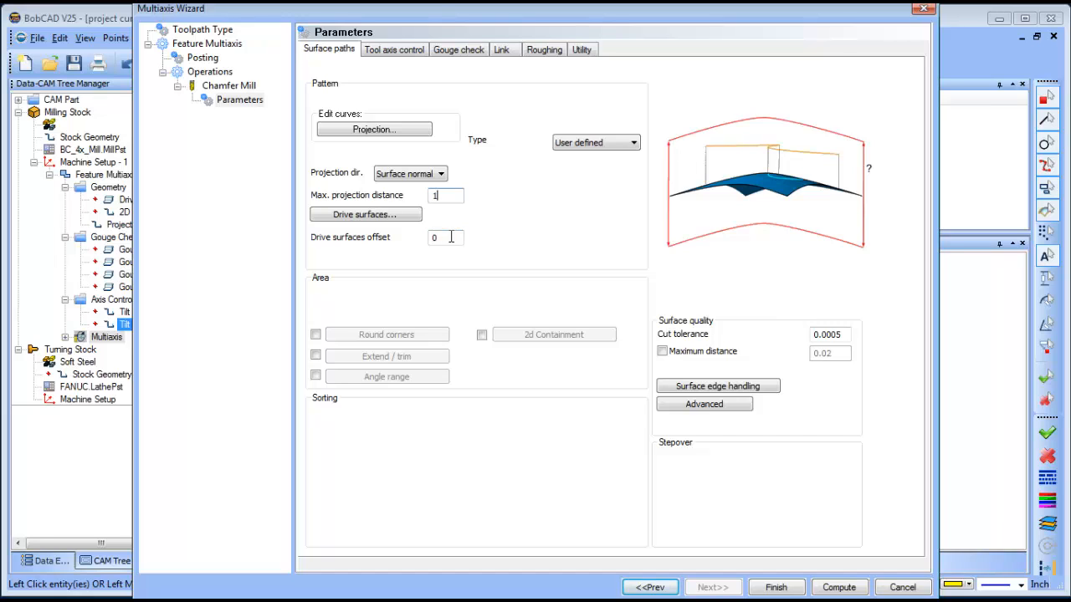
pyautogui.click(373, 220)
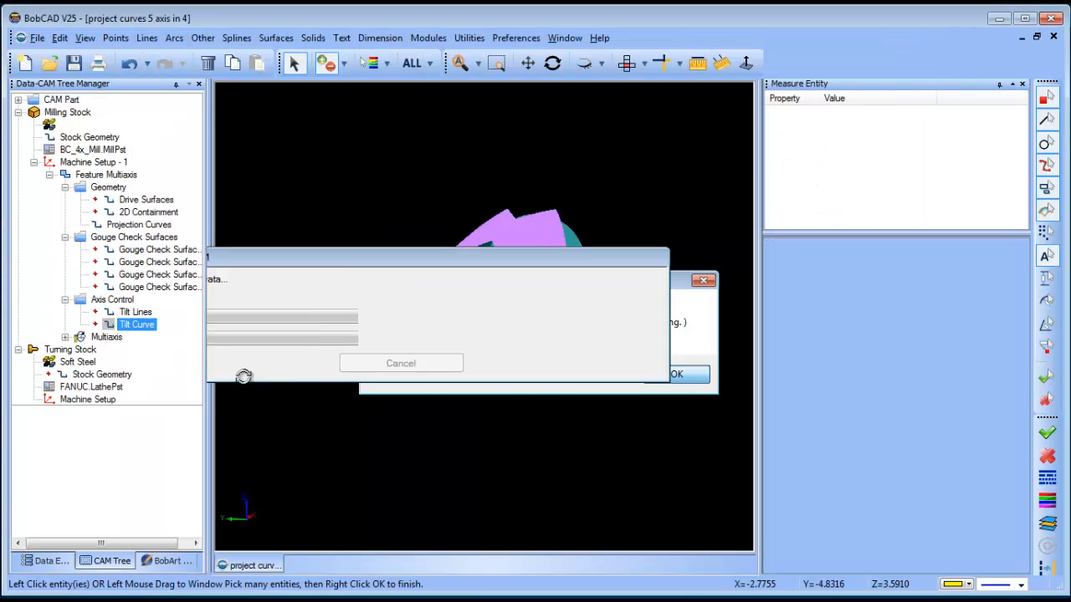
pyautogui.click(101, 374)
pyautogui.click(106, 337)
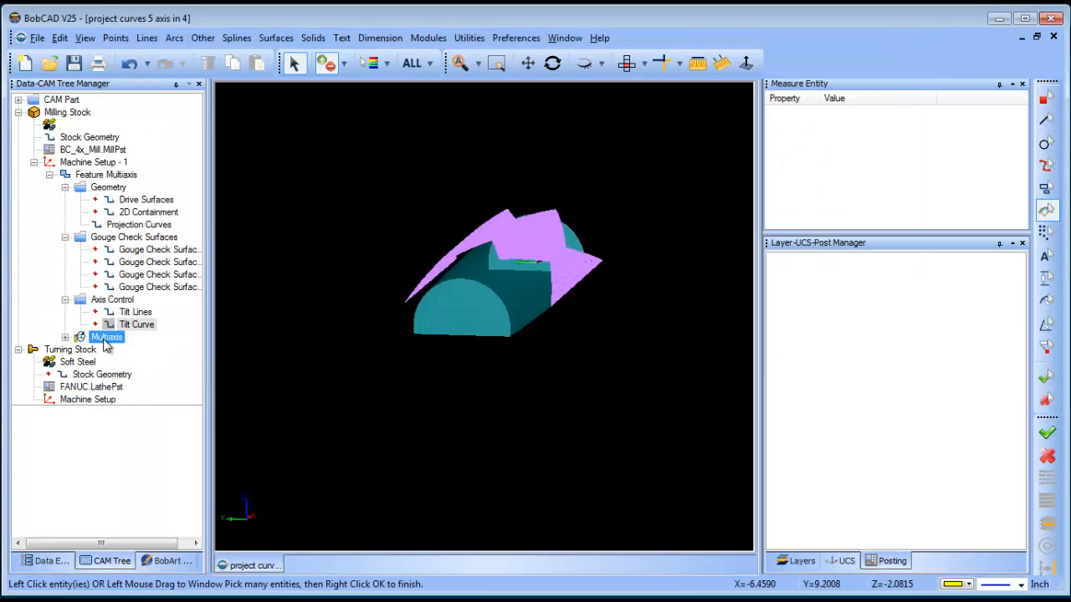
pyautogui.click(147, 199)
pyautogui.rightClick(148, 202)
pyautogui.press('Escape')
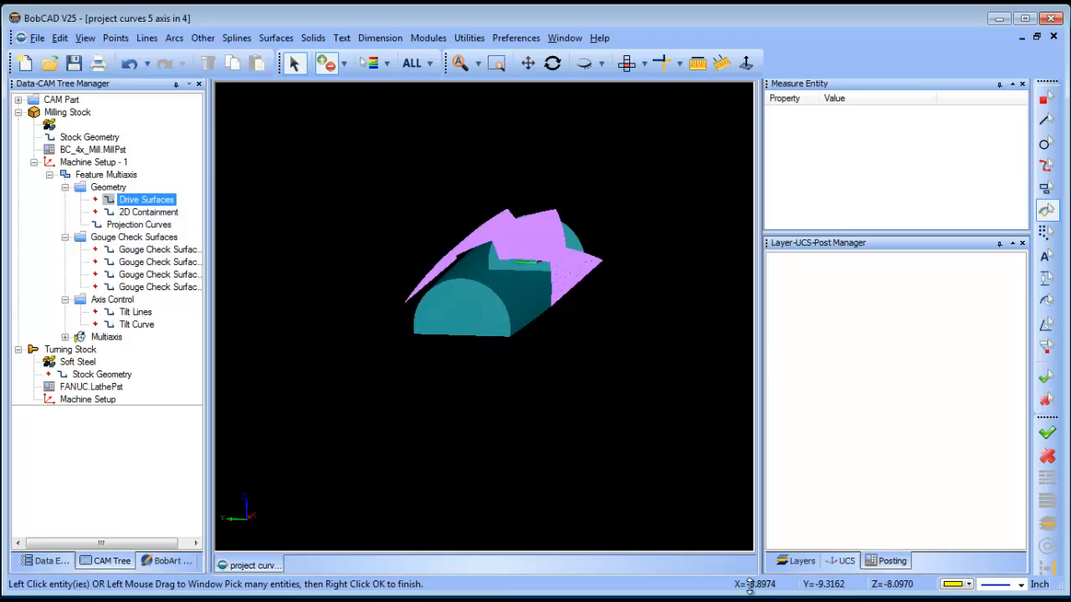
# Turn on the Surface layer and reselect the cylinder's curved face as the drive surface.
pyautogui.click(794, 561)
pyautogui.click(773, 299)
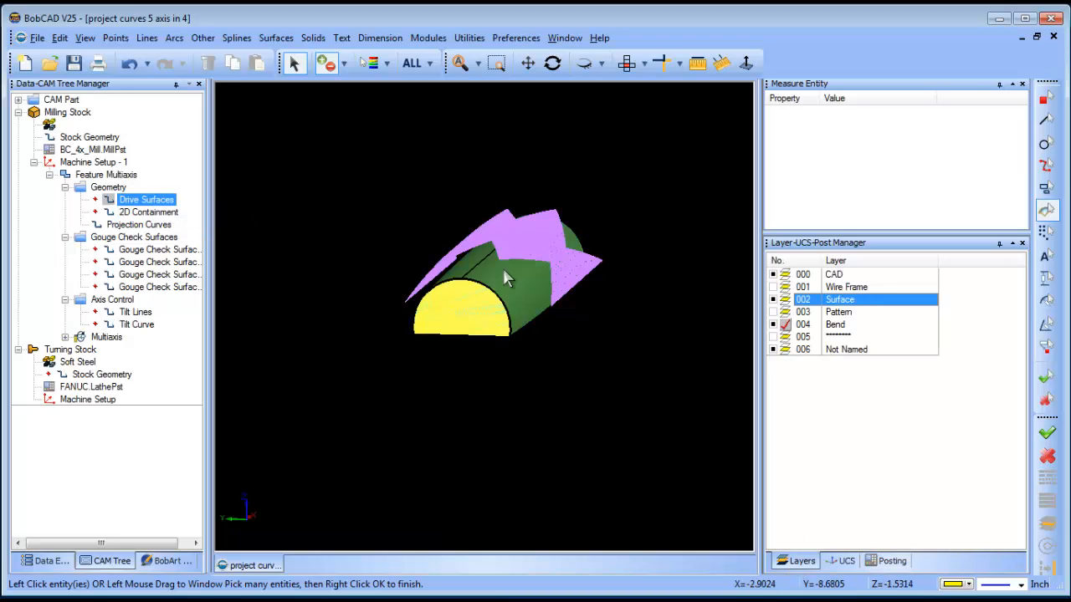
pyautogui.rightClick(145, 202)
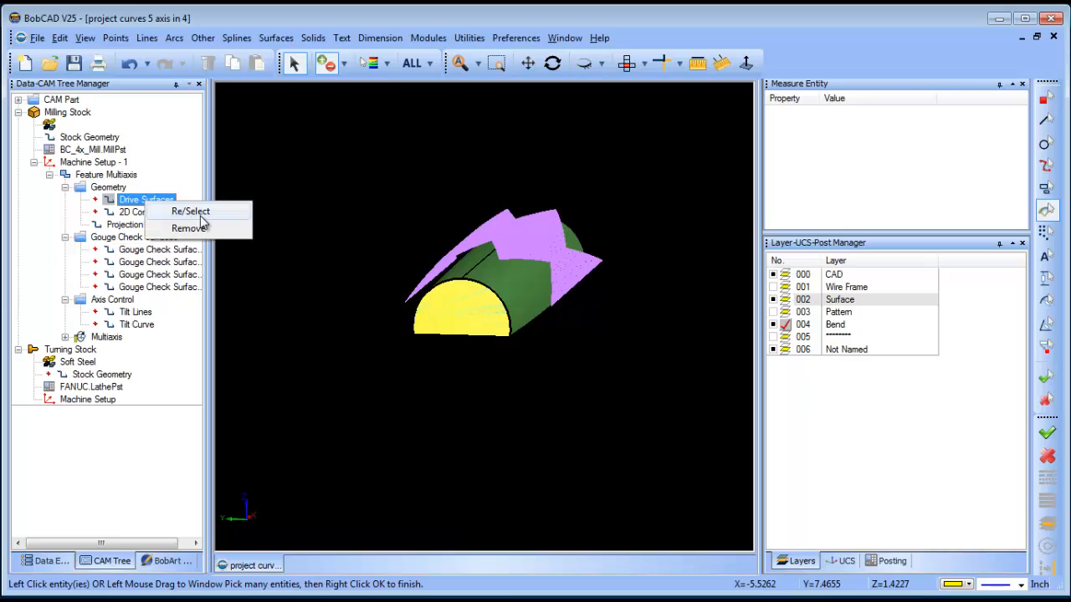
pyautogui.click(201, 217)
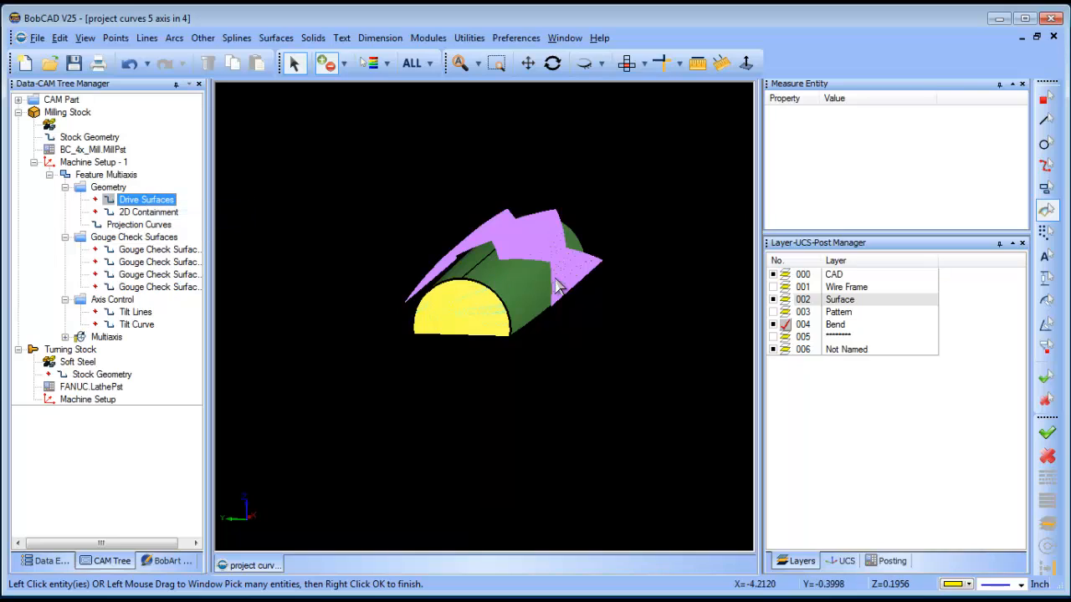
pyautogui.click(466, 278)
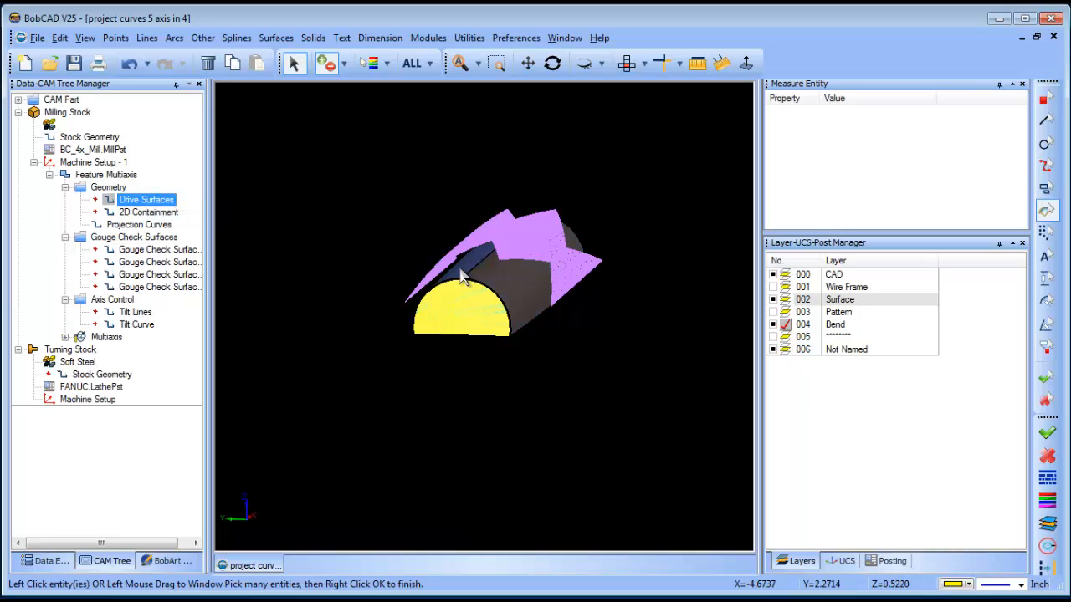
pyautogui.rightClick(592, 178)
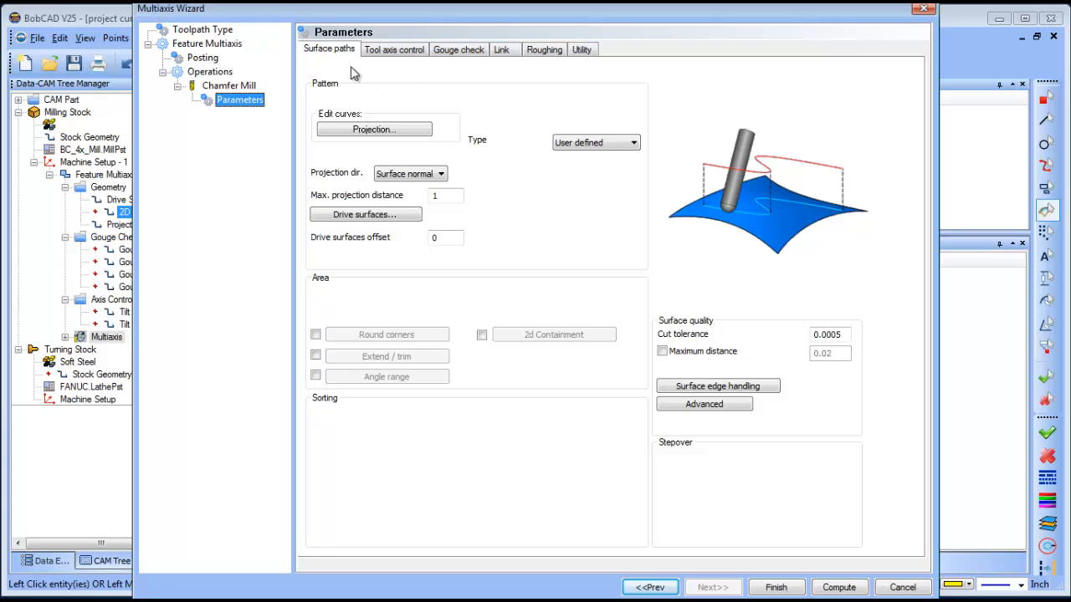
# Set the tool axis output format to 4 Axis with the rotary axis along X.
pyautogui.click(389, 52)
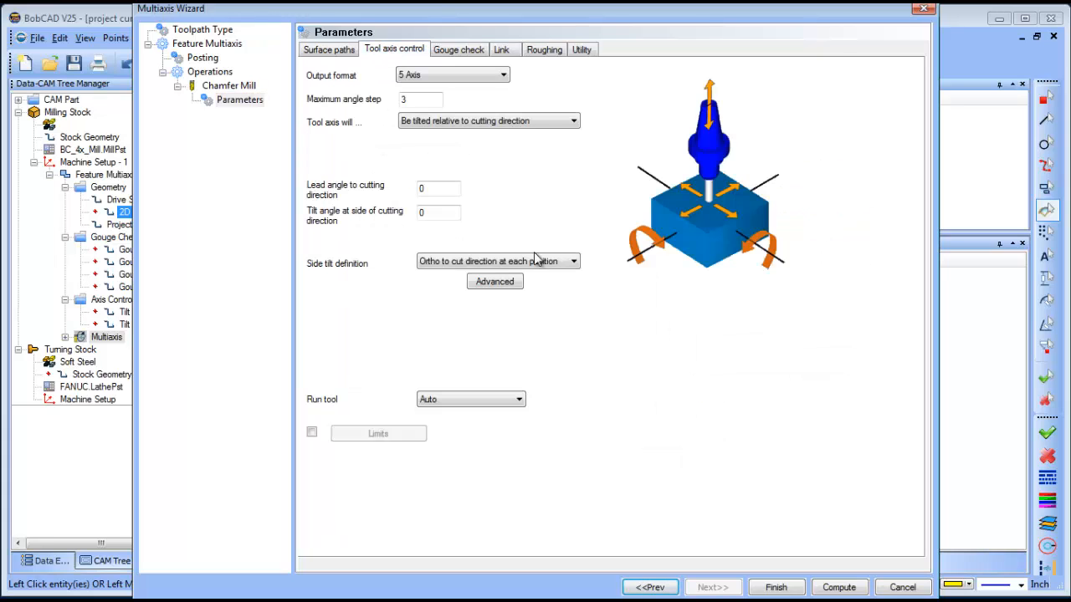
pyautogui.click(459, 77)
pyautogui.click(460, 100)
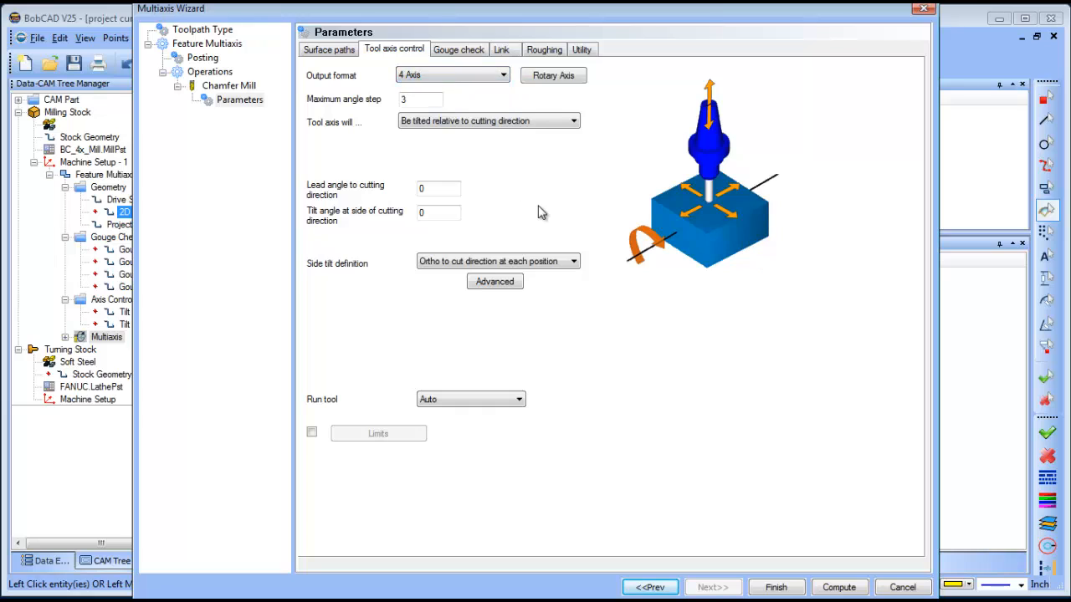
pyautogui.click(559, 79)
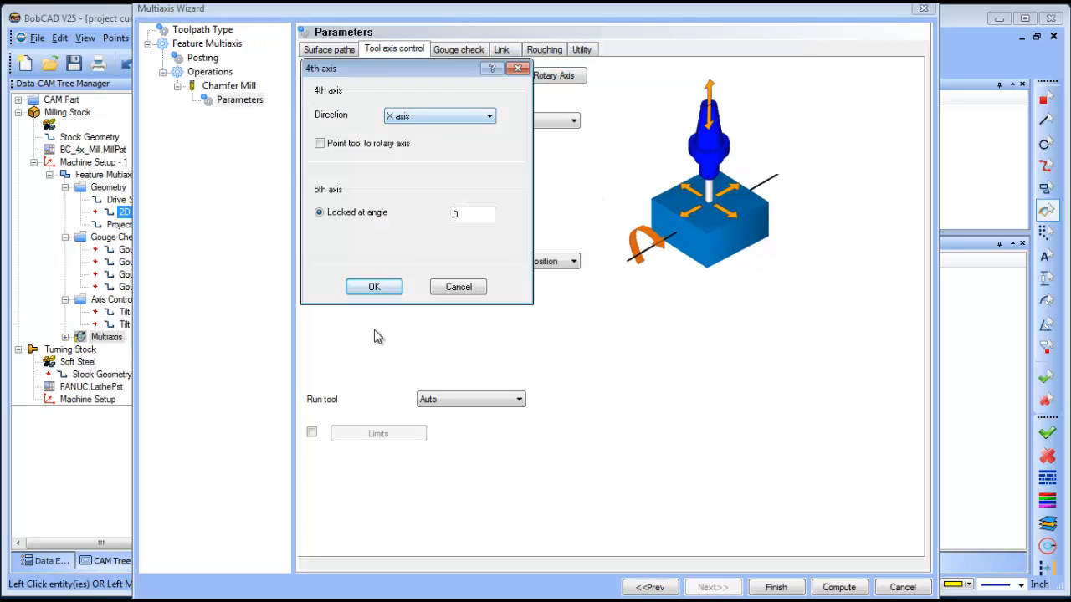
pyautogui.click(374, 286)
# Set the link clearance area to a cylinder parallel to X with radius 4.
pyautogui.click(460, 49)
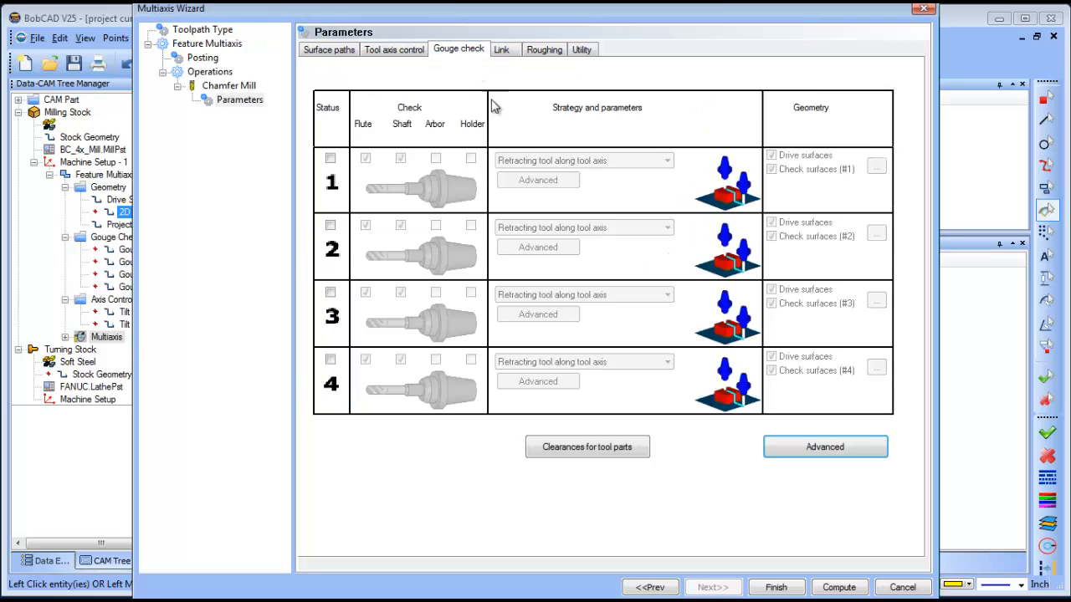
pyautogui.click(503, 51)
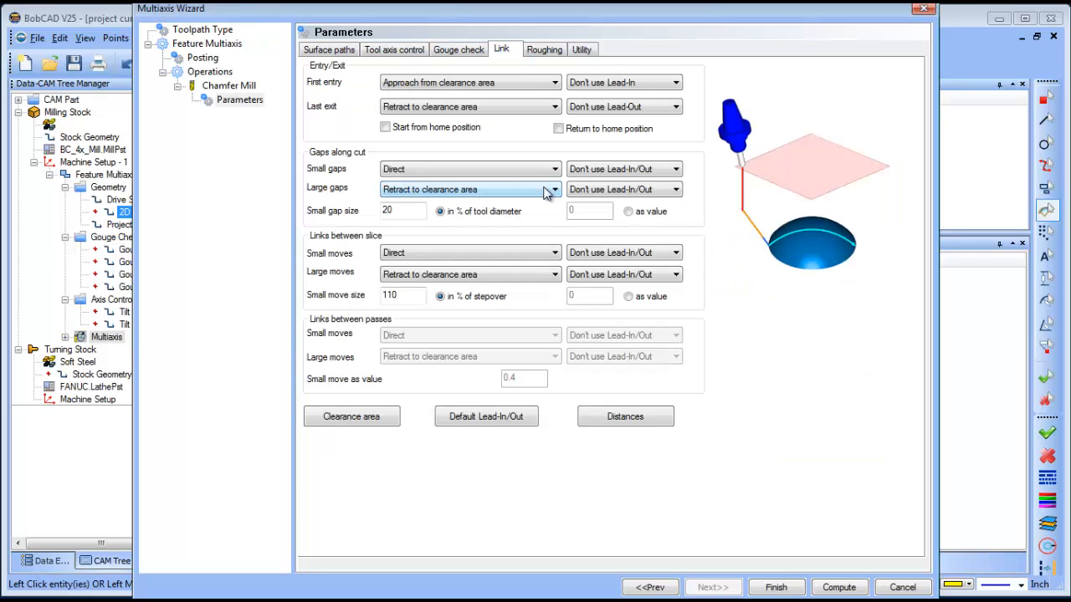
pyautogui.click(351, 417)
pyautogui.click(468, 102)
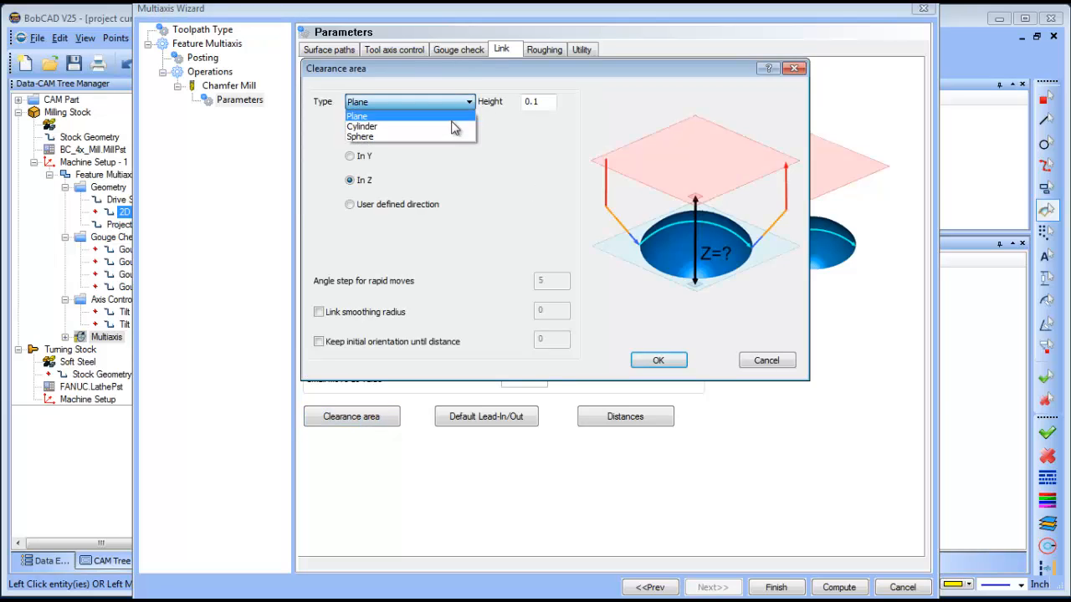
pyautogui.click(451, 127)
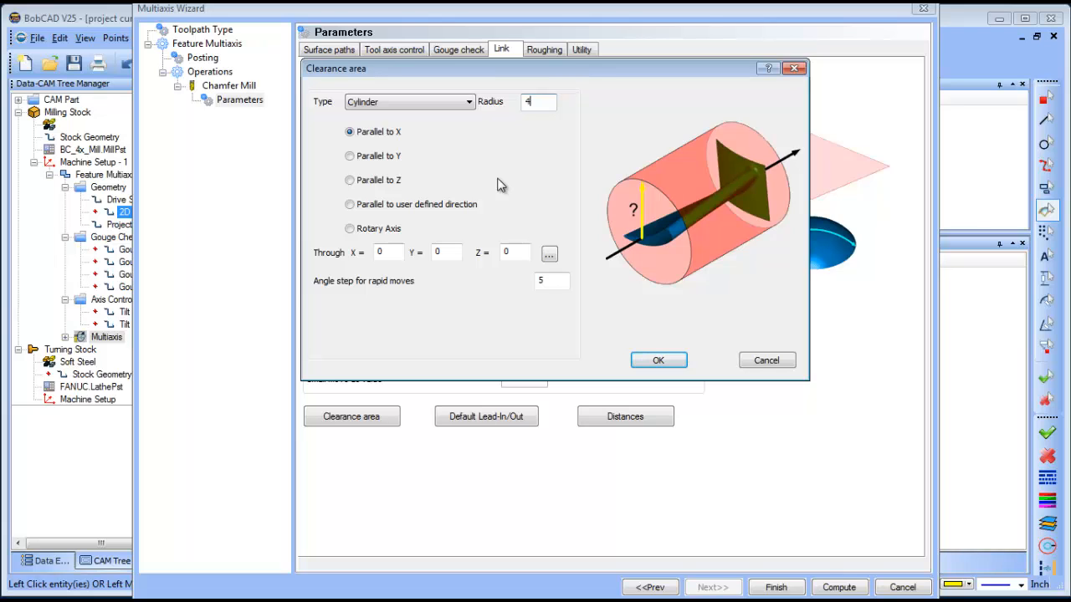
pyautogui.click(658, 361)
# Compute the multiaxis toolpath.
pyautogui.click(837, 587)
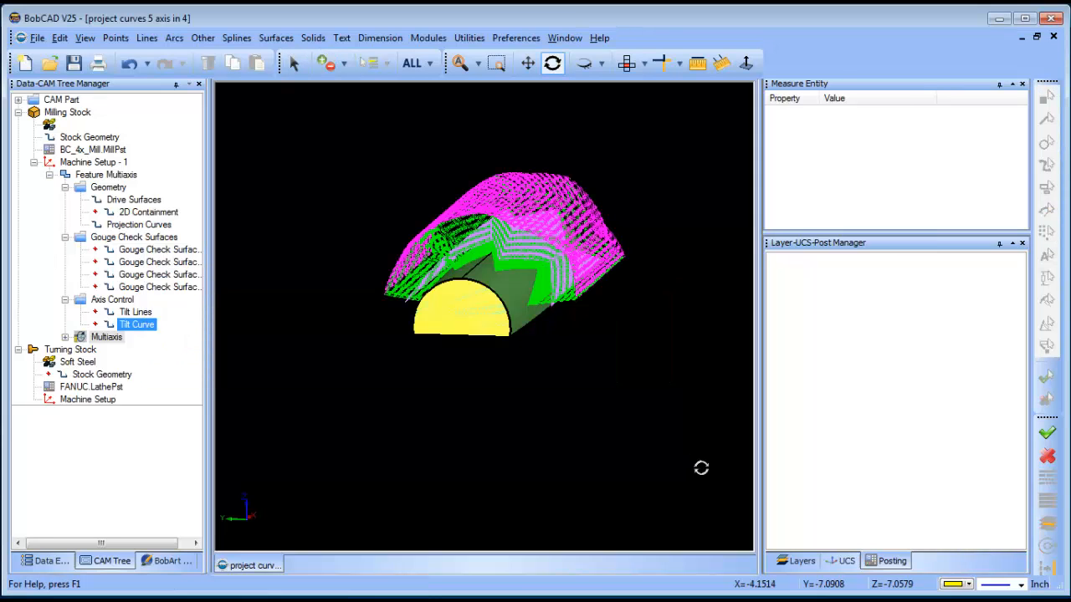
pyautogui.moveTo(383, 187); pyautogui.dragTo(519, 306)
pyautogui.moveTo(467, 254); pyautogui.dragTo(548, 281)
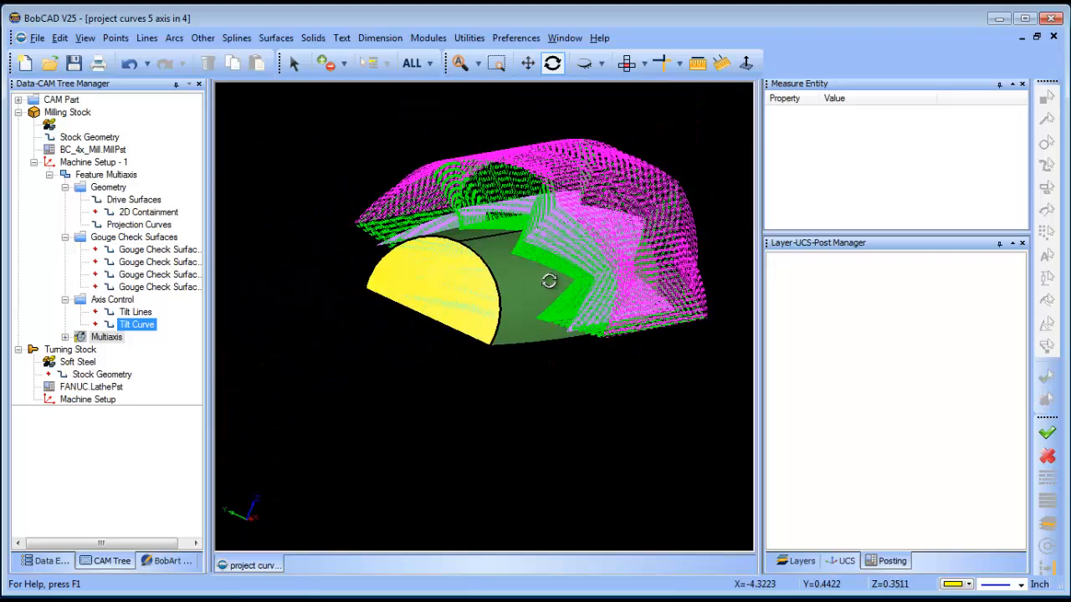
# Edit the Multiaxis feature and set the clearance cylinder's radius to 2.25.
pyautogui.rightClick(107, 340)
pyautogui.click(143, 351)
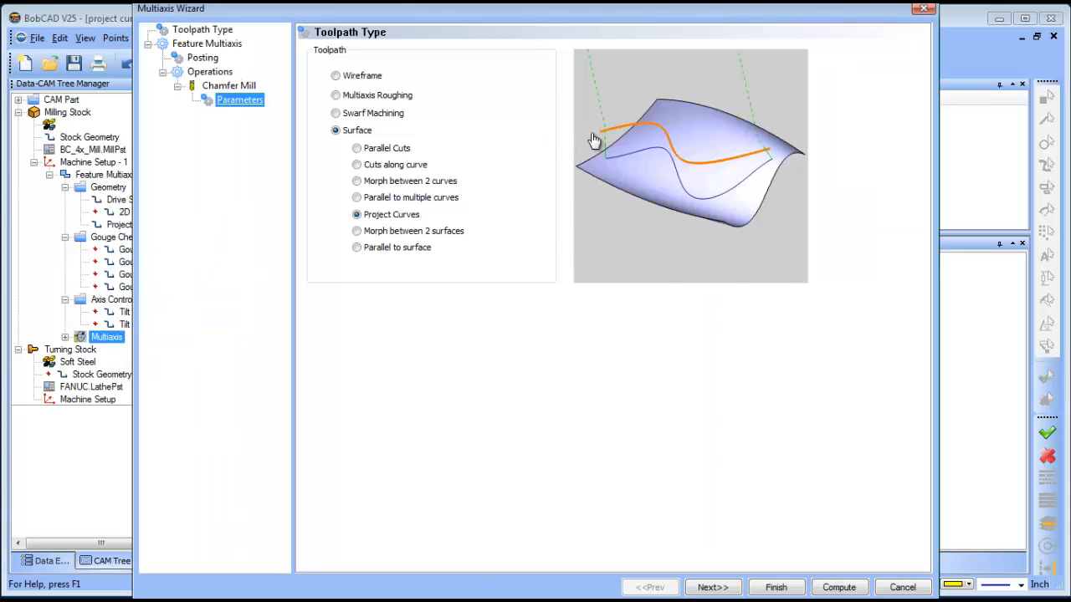
pyautogui.click(501, 49)
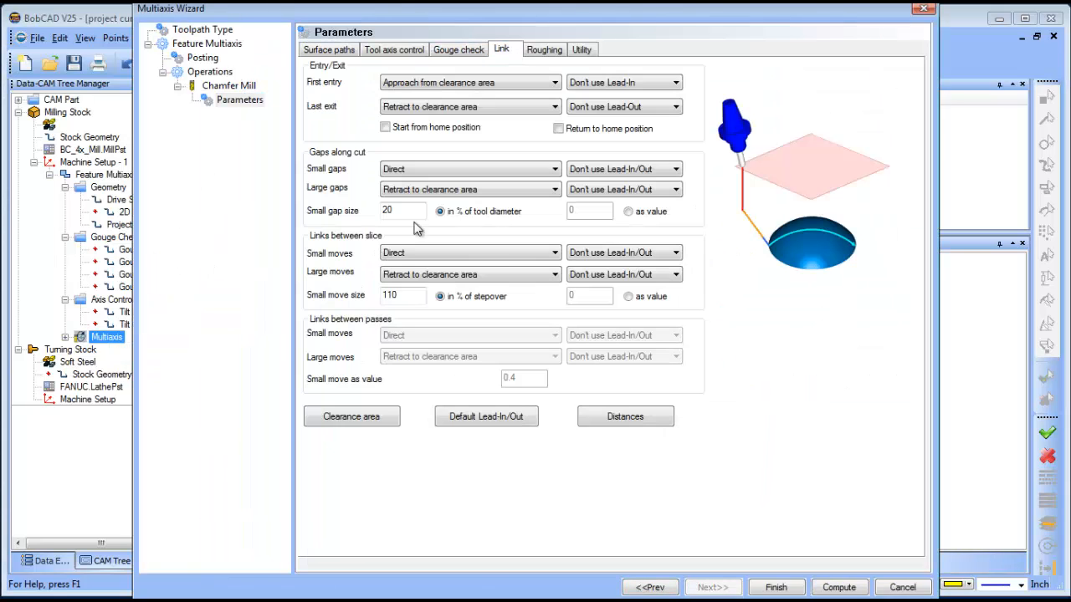
pyautogui.click(349, 421)
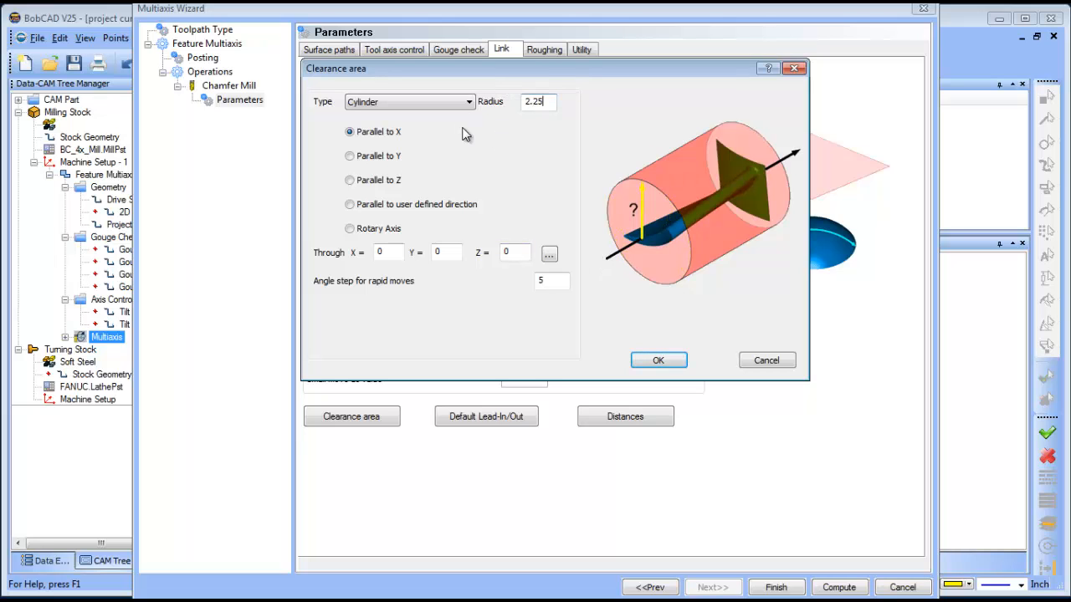
pyautogui.click(660, 358)
# Recompute the multiaxis toolpath.
pyautogui.click(840, 587)
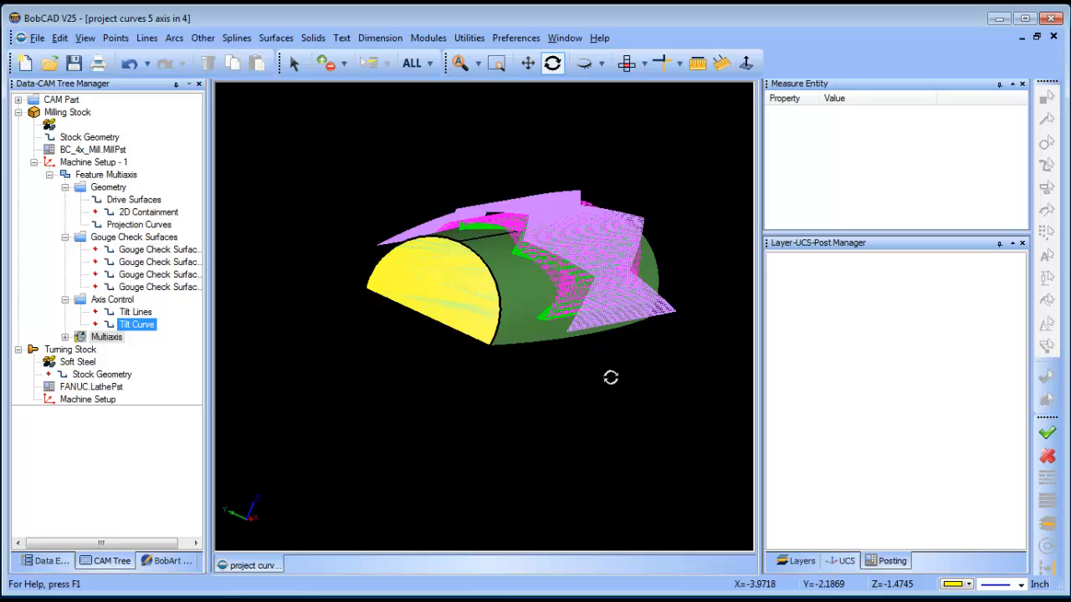
pyautogui.moveTo(611, 371); pyautogui.dragTo(565, 281)
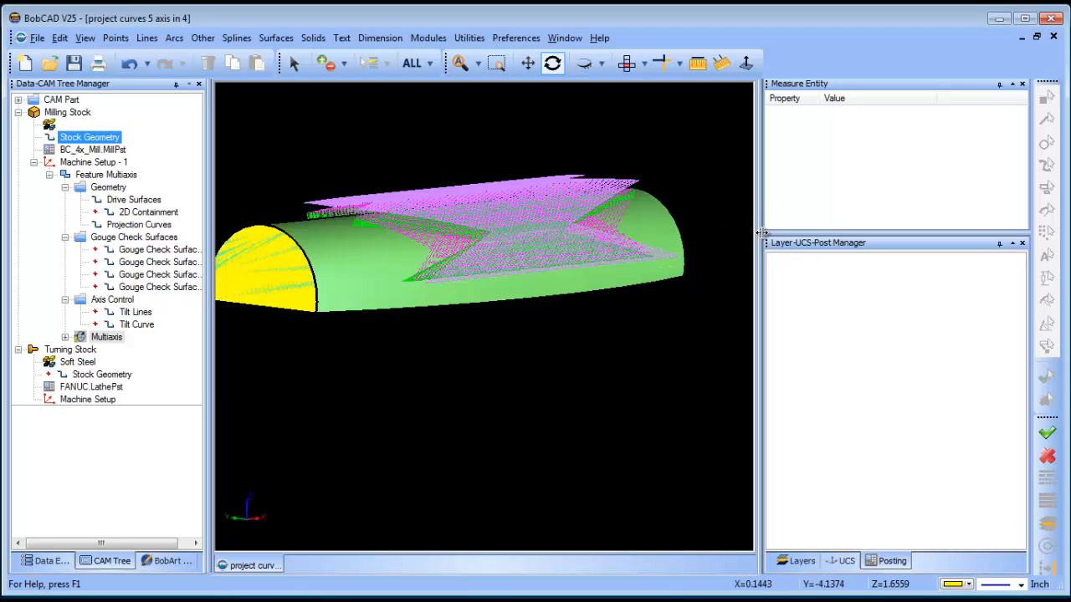
# Open the machine simulation for the multiaxis toolpath.
pyautogui.moveTo(826, 233); pyautogui.dragTo(827, 233)
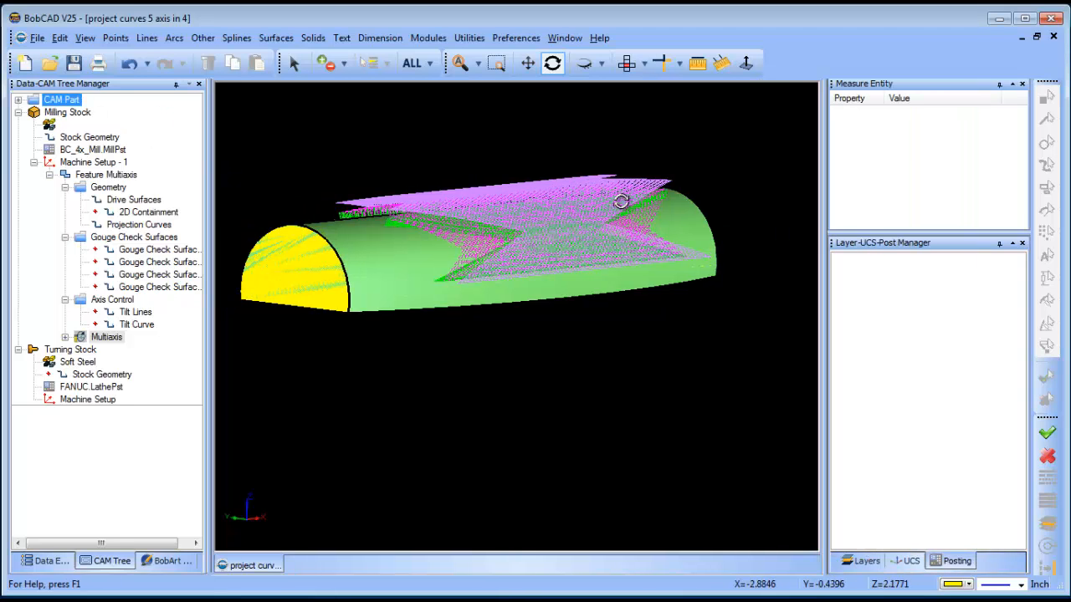
pyautogui.click(431, 37)
pyautogui.click(477, 113)
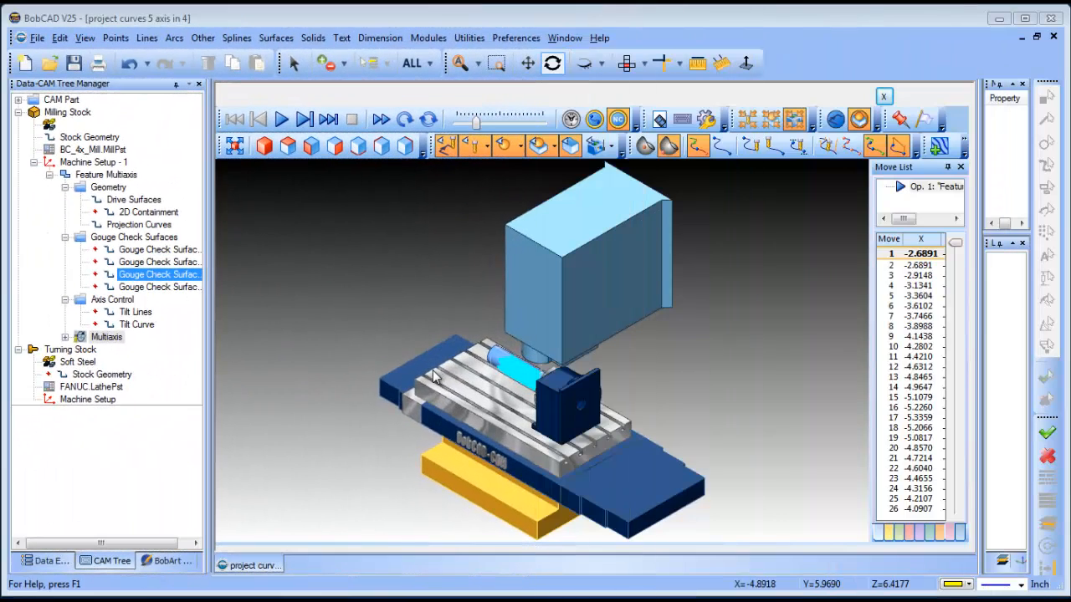
# Hide the toolpath lines around the part and start playing the simulation on the 4-axis machine.
pyautogui.moveTo(463, 504); pyautogui.dragTo(562, 371, button='middle')
pyautogui.scroll(3, 520, 339)
pyautogui.scroll(3, 562, 371)
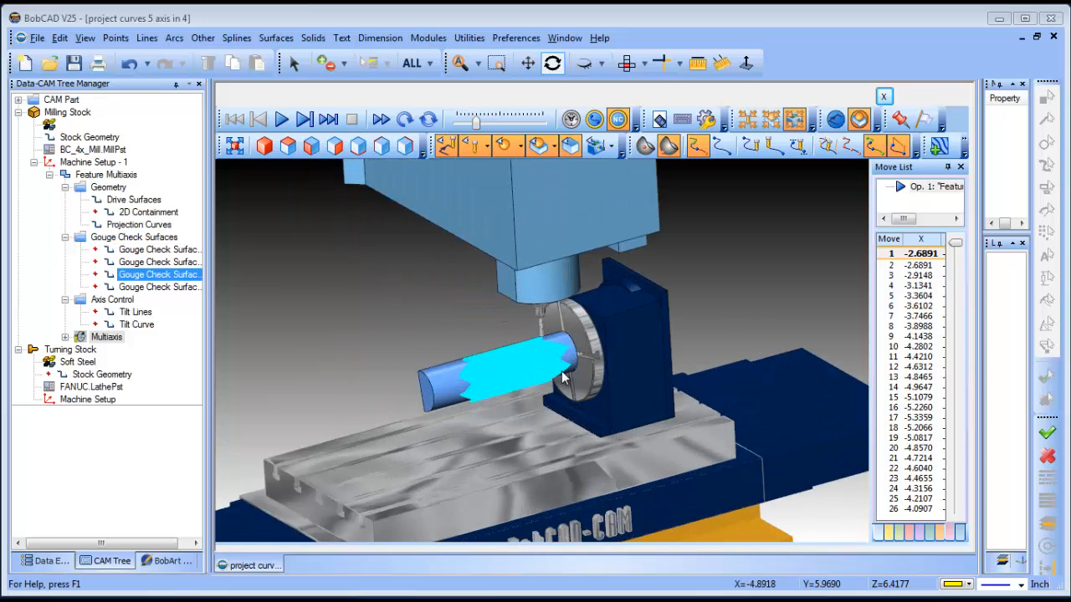
pyautogui.click(444, 146)
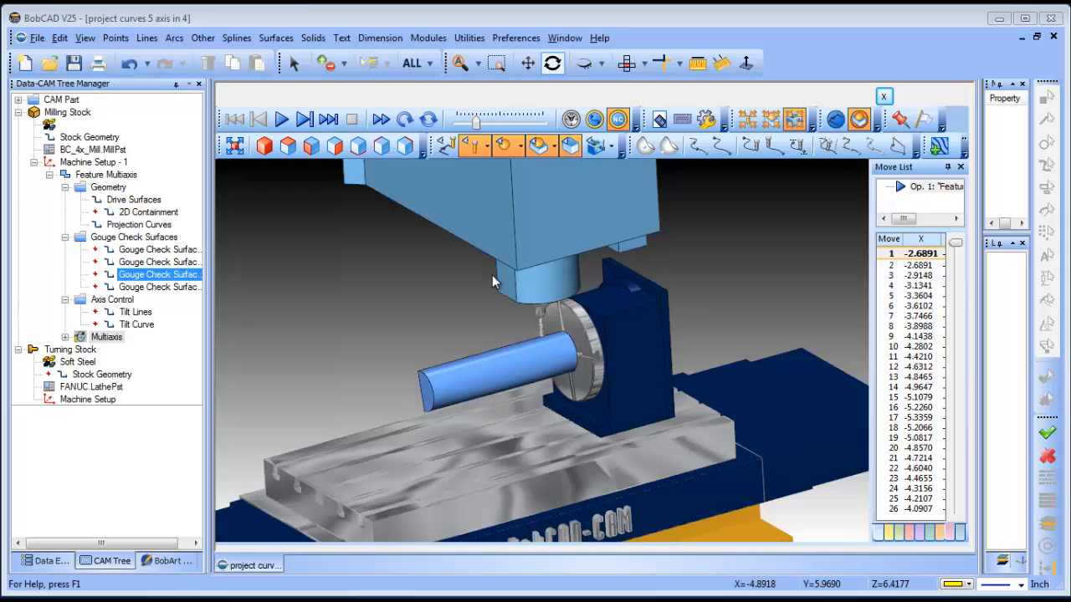
pyautogui.moveTo(492, 274); pyautogui.dragTo(547, 376, button='middle')
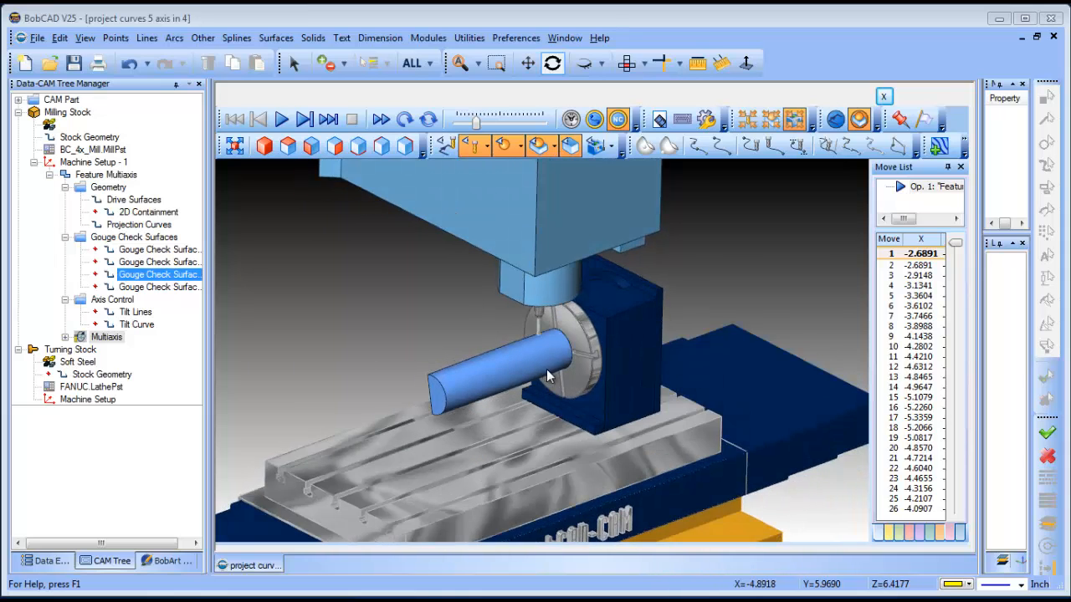
pyautogui.scroll(2, 548, 373)
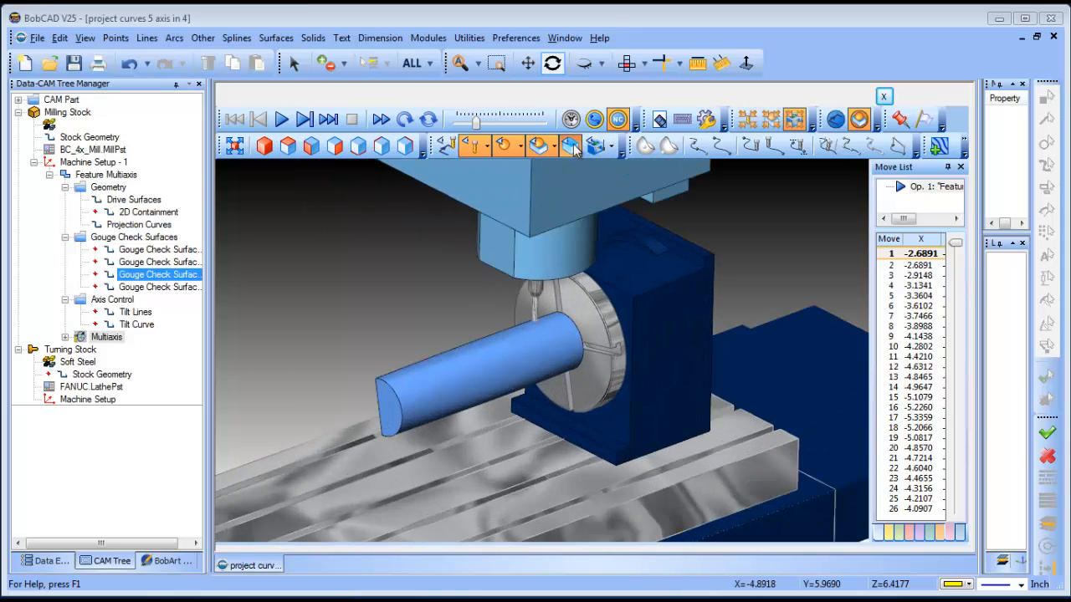
pyautogui.click(505, 146)
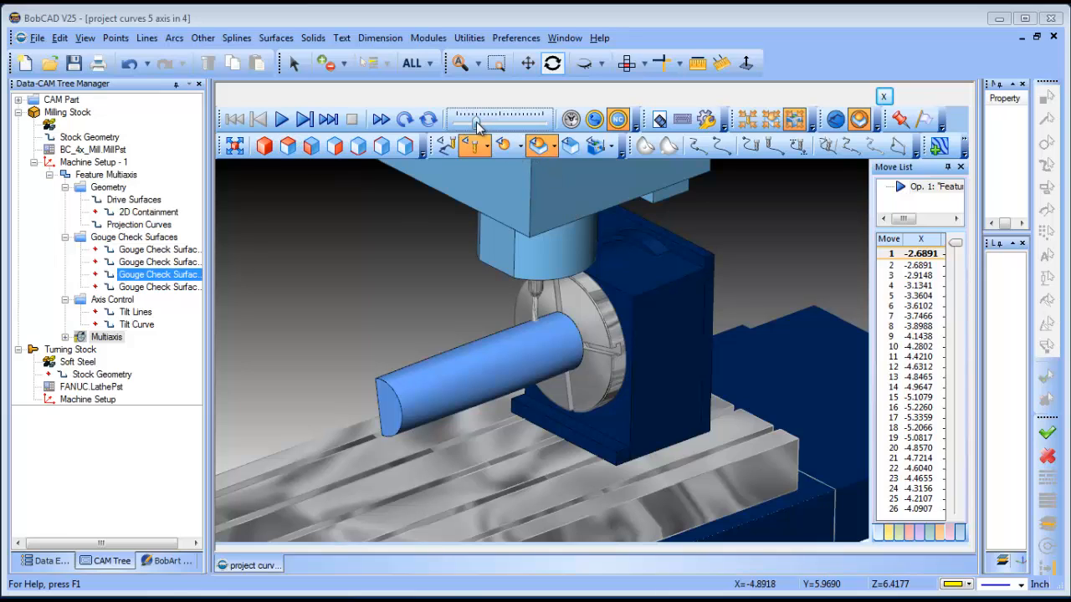
pyautogui.click(282, 120)
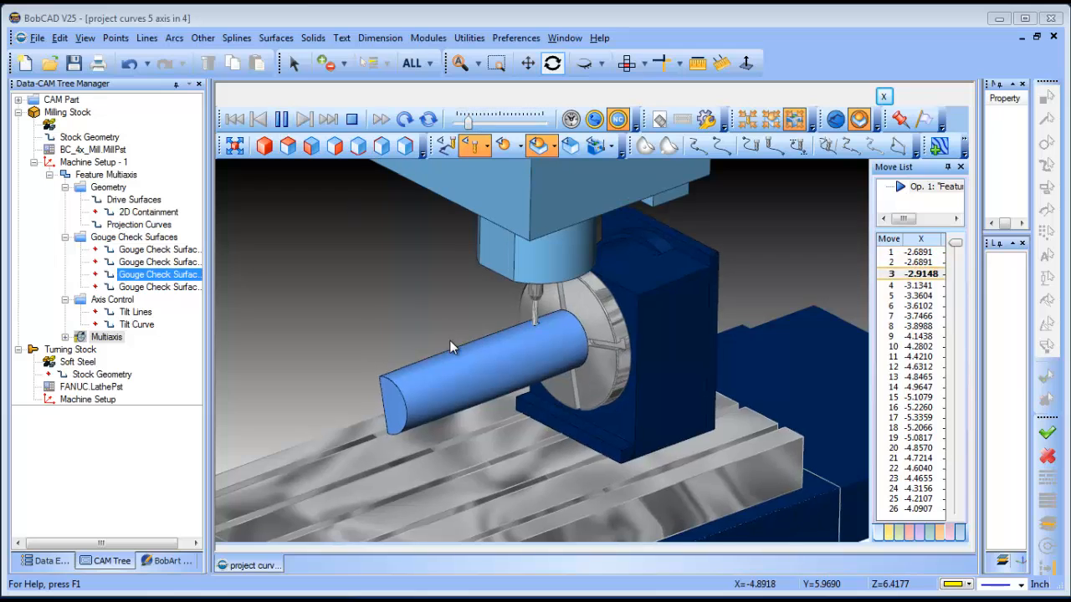
# Widen the move list so the X, Y, Z and A columns are shown during playback.
pyautogui.scroll(3, 548, 334)
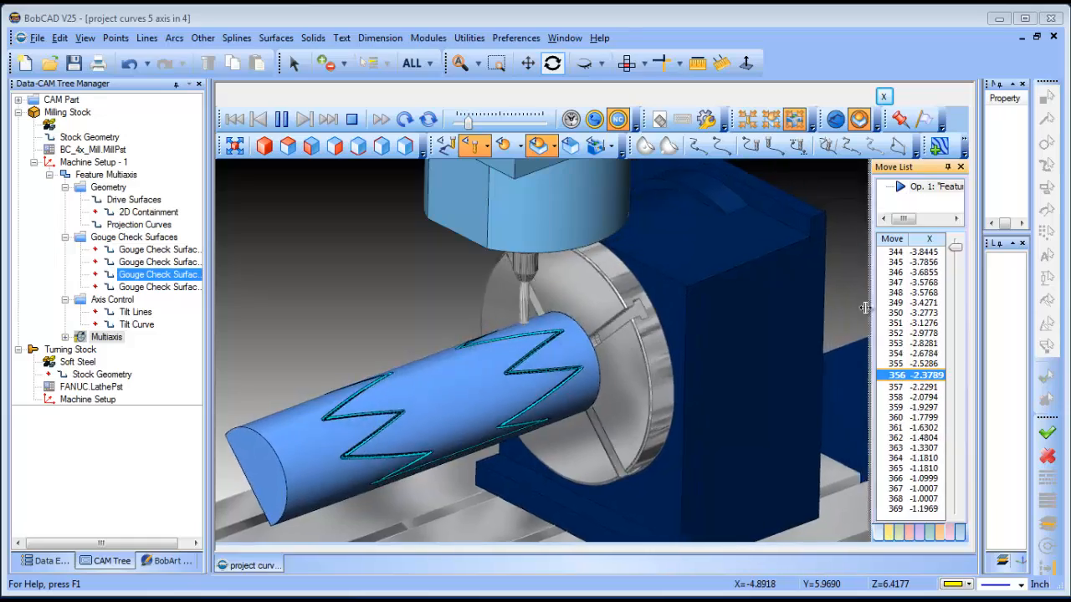
pyautogui.moveTo(871, 308); pyautogui.dragTo(811, 311)
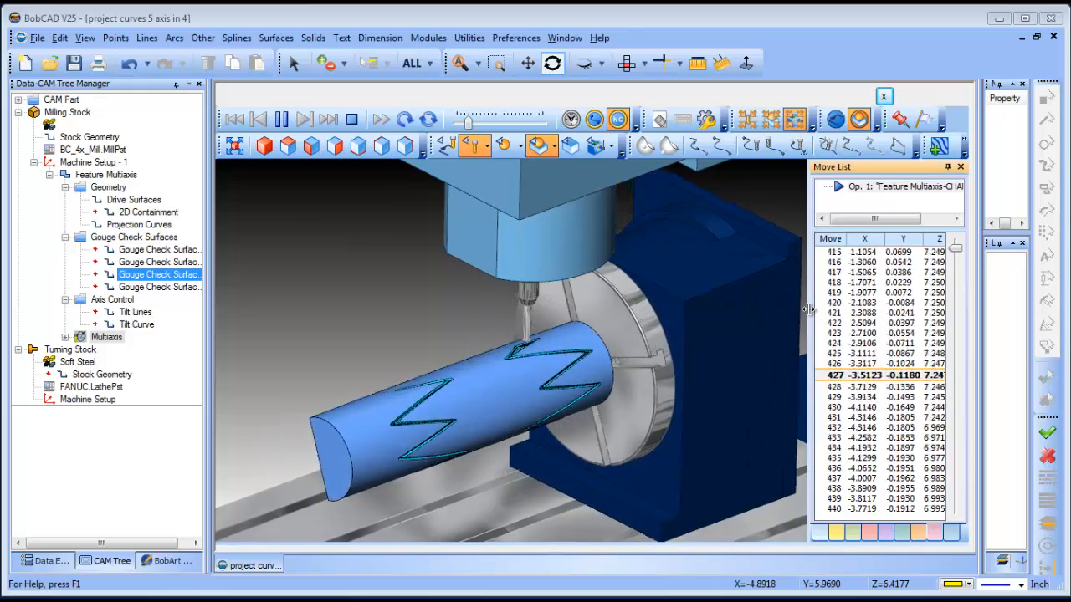
pyautogui.moveTo(813, 315); pyautogui.dragTo(766, 311)
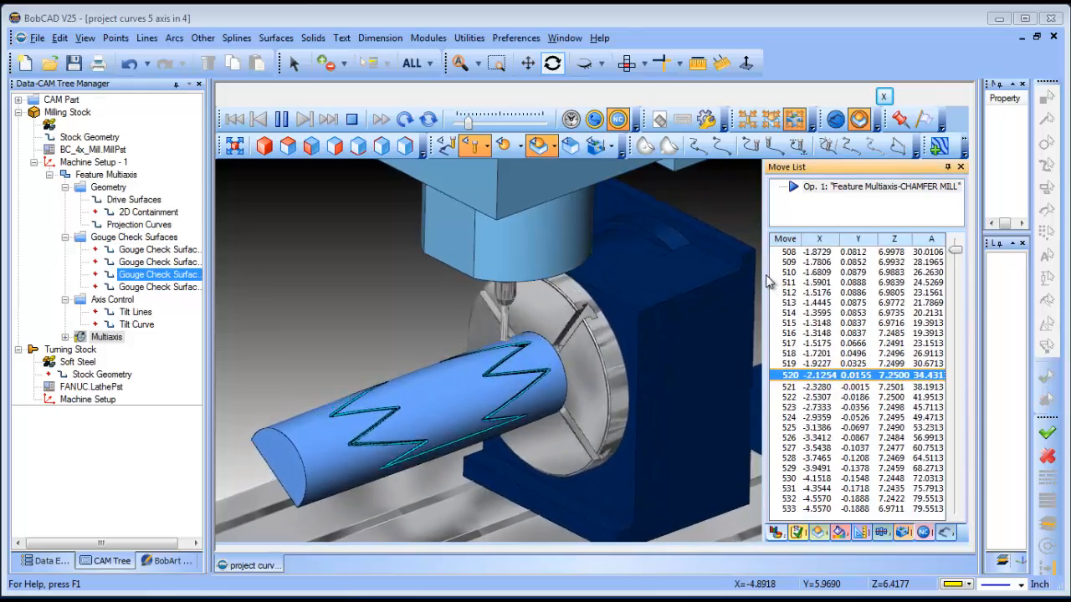
pyautogui.moveTo(767, 275); pyautogui.dragTo(843, 273)
# Adjust the simulation speed while watching the chamfer mill cut the pattern into the cylinder.
pyautogui.moveTo(473, 124); pyautogui.dragTo(498, 122)
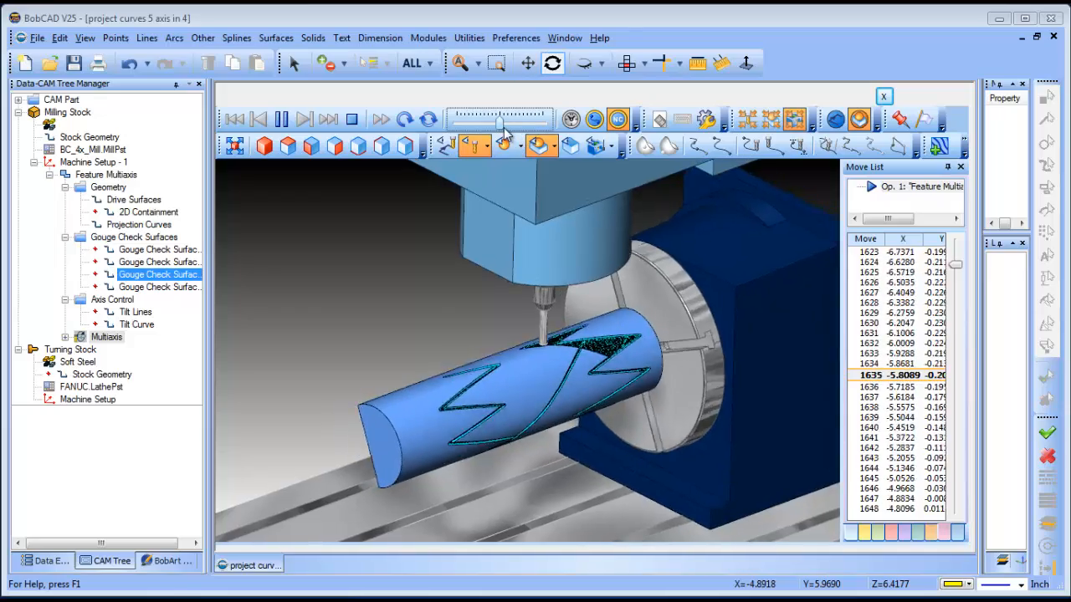
pyautogui.moveTo(500, 122); pyautogui.dragTo(511, 122)
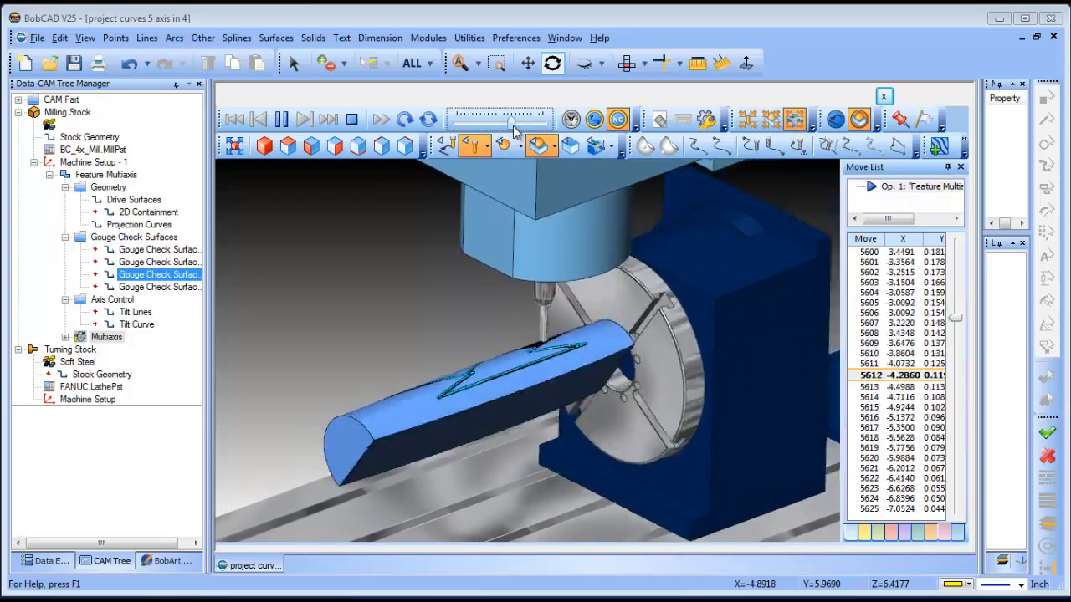
pyautogui.moveTo(513, 125); pyautogui.dragTo(493, 127)
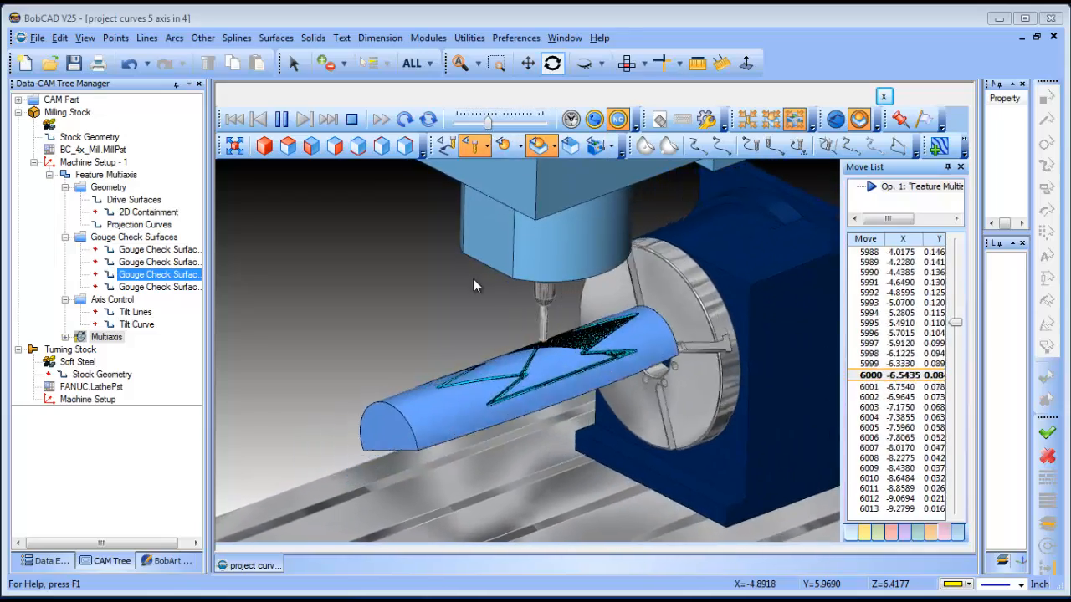
pyautogui.scroll(5, 619, 345)
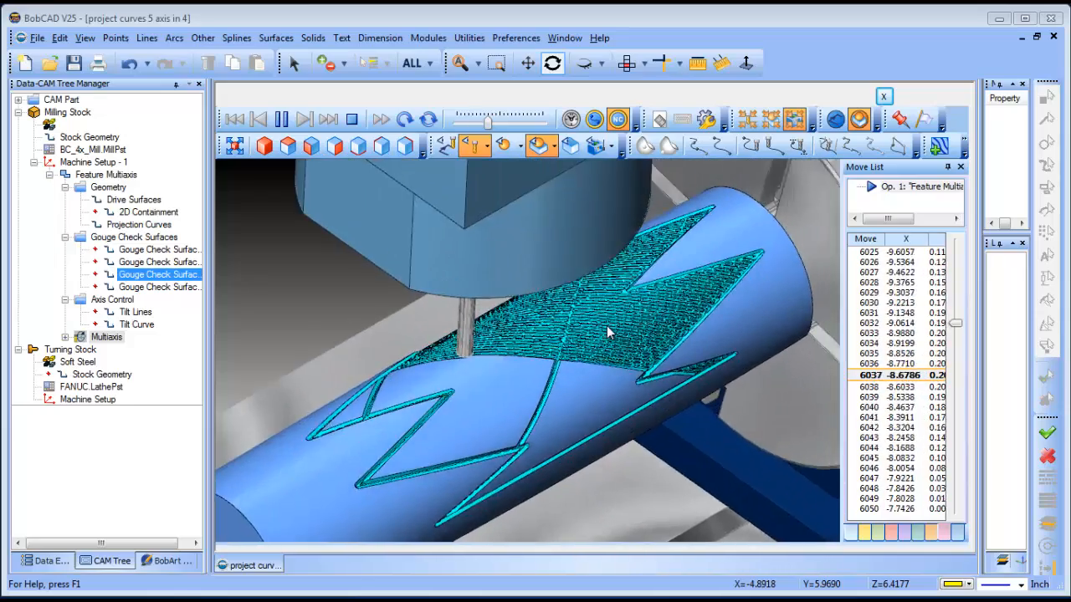
pyautogui.scroll(5, 606, 328)
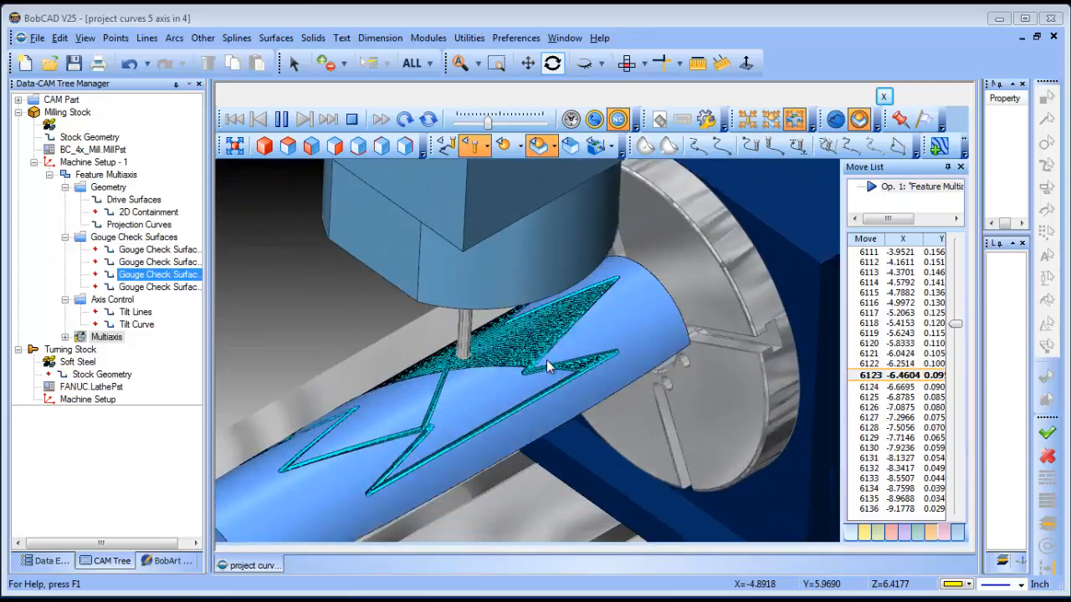
pyautogui.moveTo(488, 120); pyautogui.dragTo(523, 122)
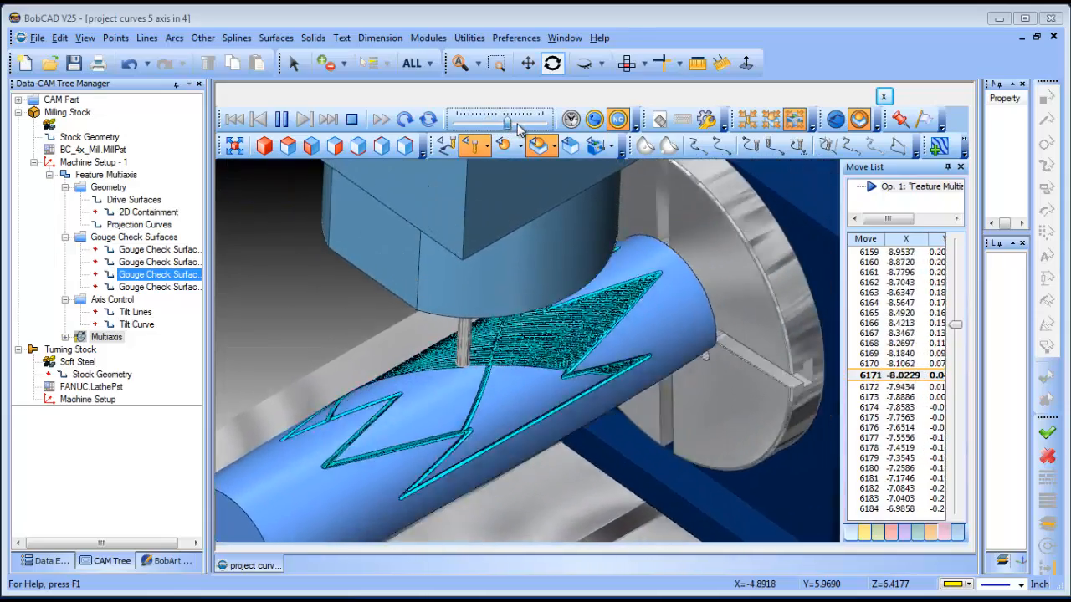